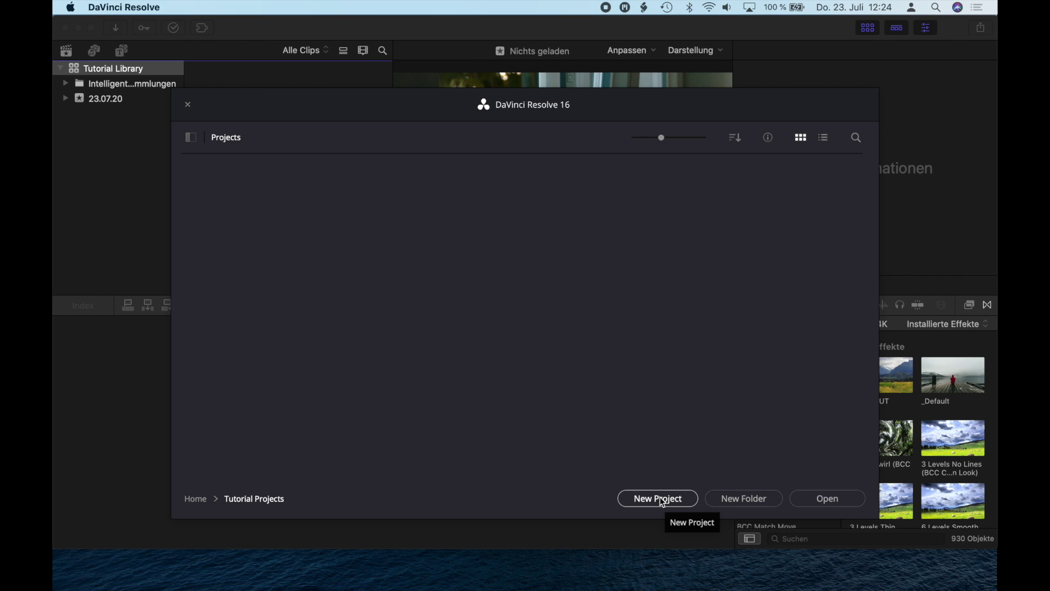
Create a new project named XML Roundtrip FCPX in the Tutorial Projects folder.
left_click(659, 497)
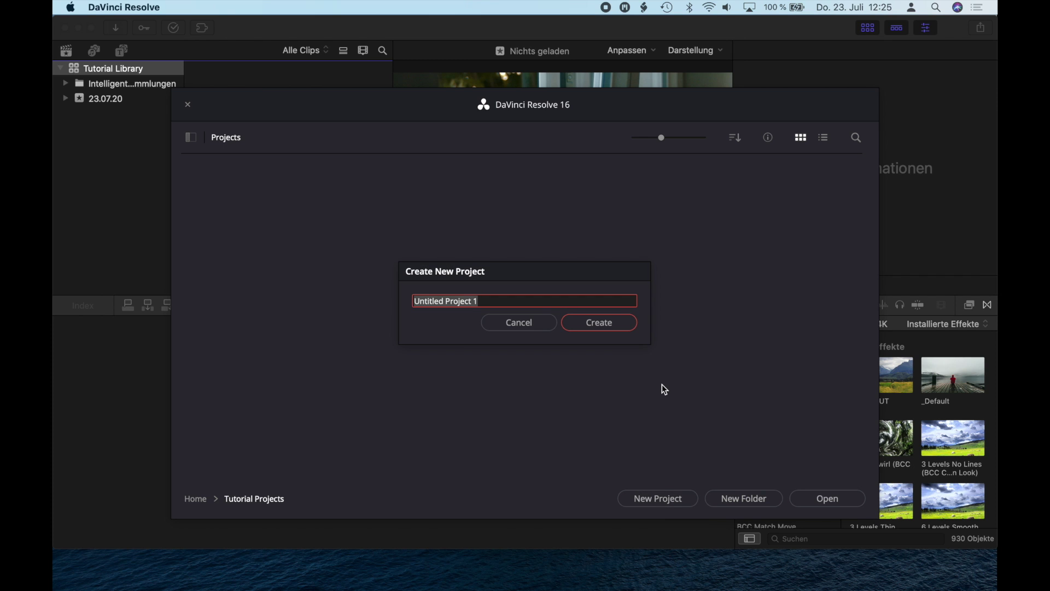
type("XML R")
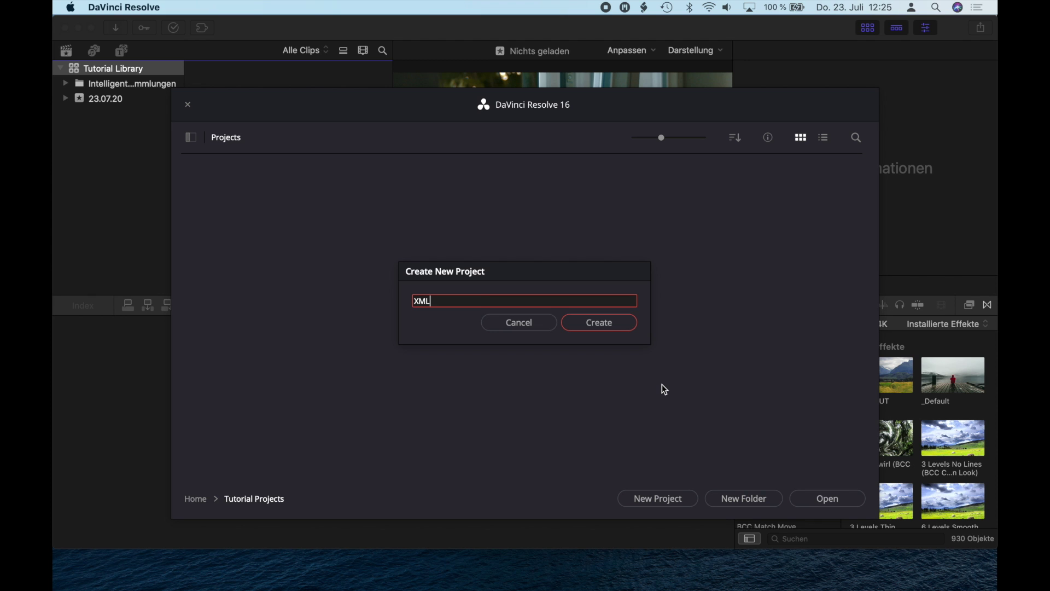
type("oundtrip FCPX")
key("Return")
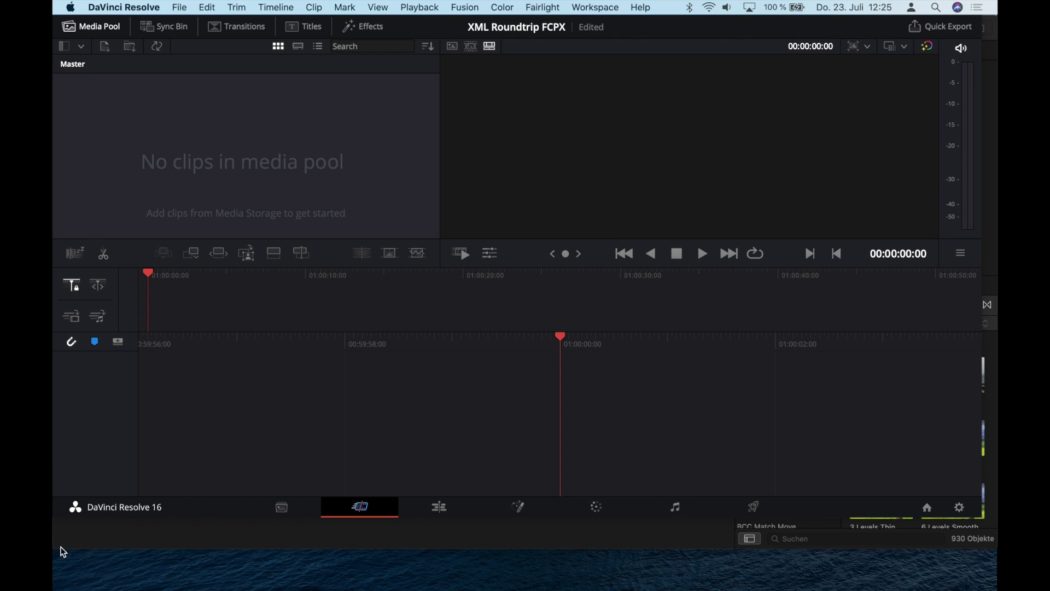
Add the clip A001_07231037_C001.braw from the A001 drive in Finder to the project's media pool.
left_click(118, 568)
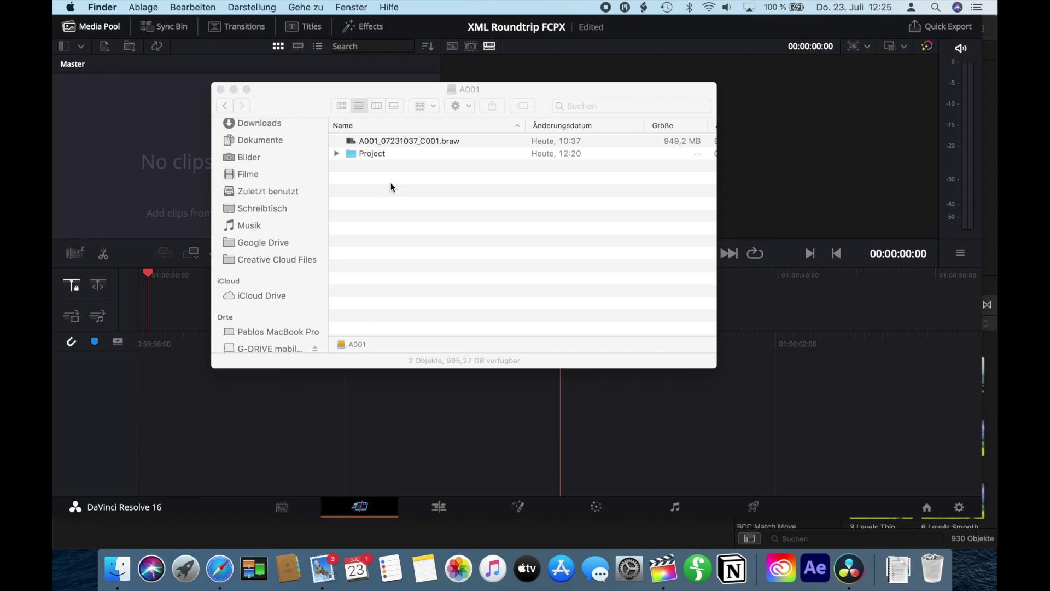
left_click(474, 141)
left_click_drag(475, 141, 158, 126)
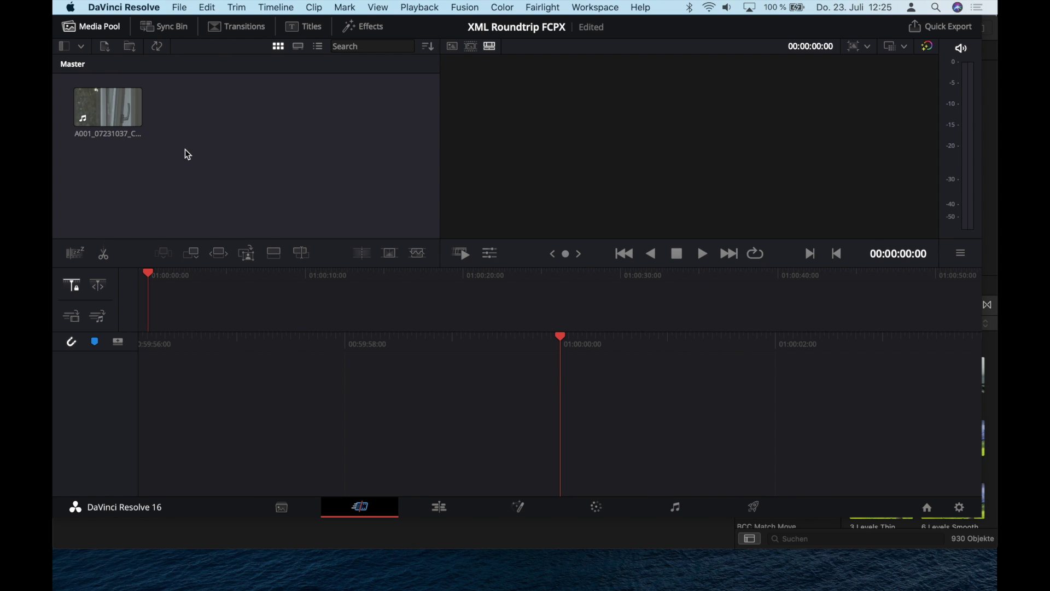
Switch to the Edit page and place the BRAW clip at the start of the empty timeline.
left_click(432, 506)
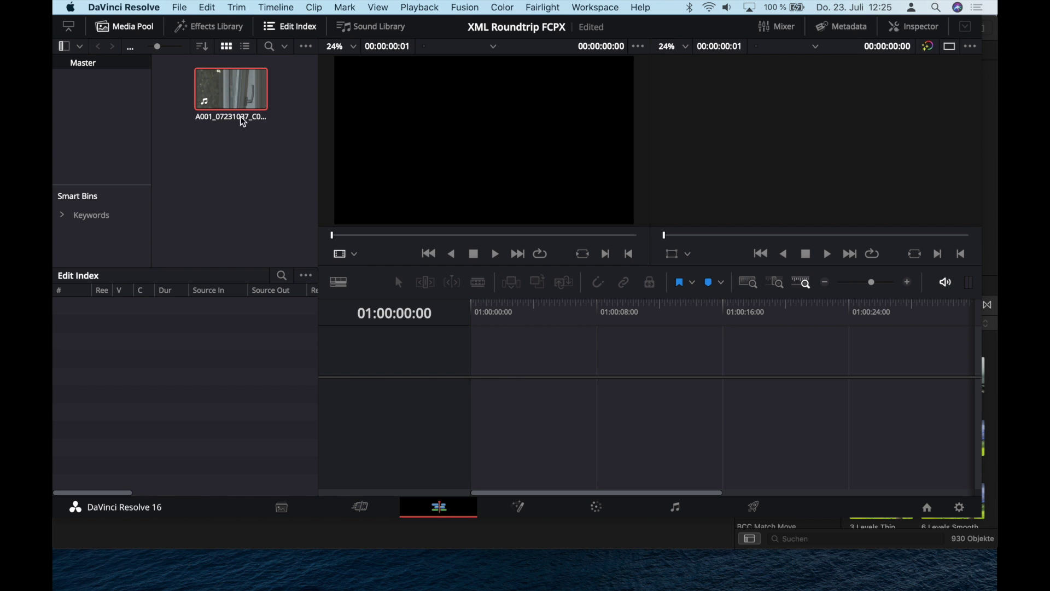
left_click_drag(243, 122, 474, 401)
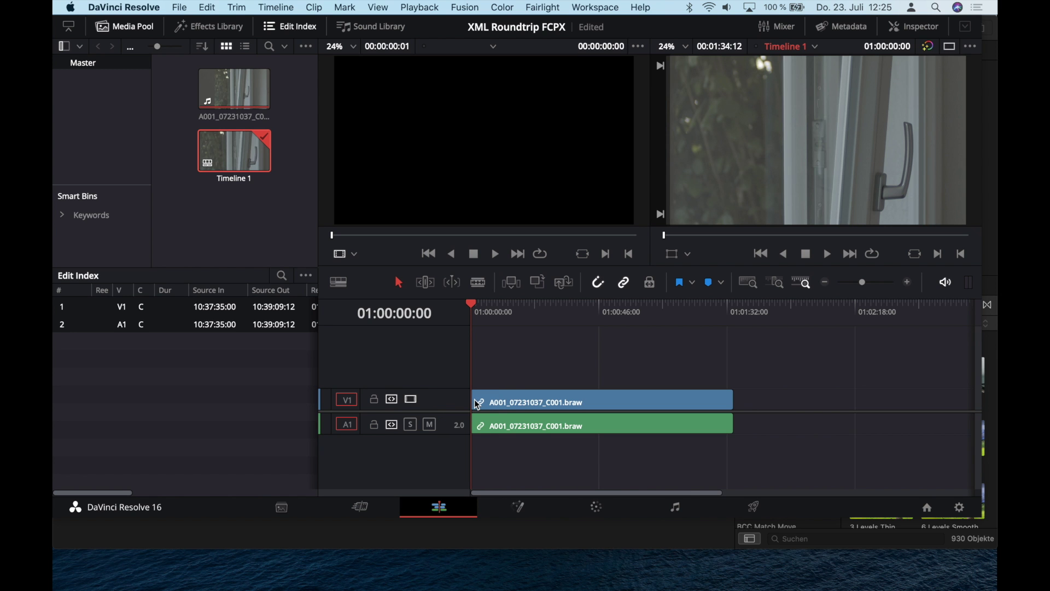
Go to the Deliver page and choose the Final Cut Pro X render preset.
left_click(753, 508)
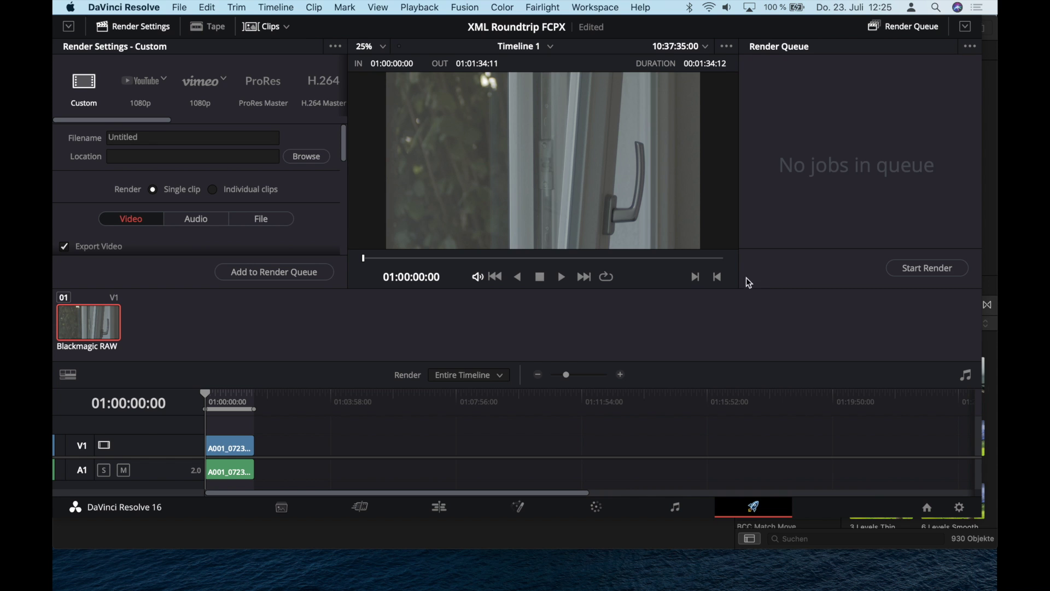
scroll(298, 104, "right", 10)
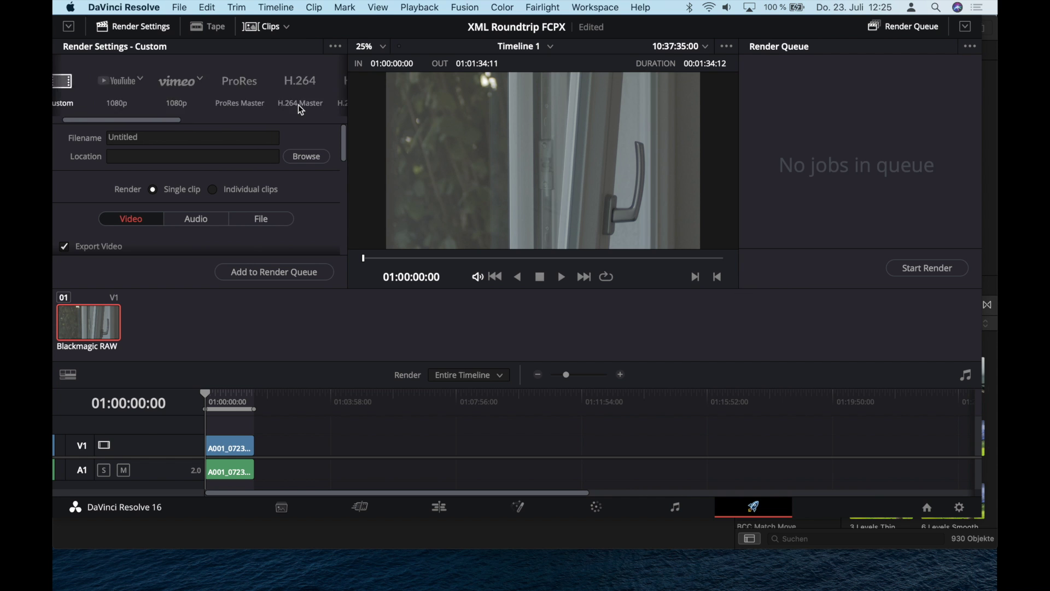
left_click(267, 78)
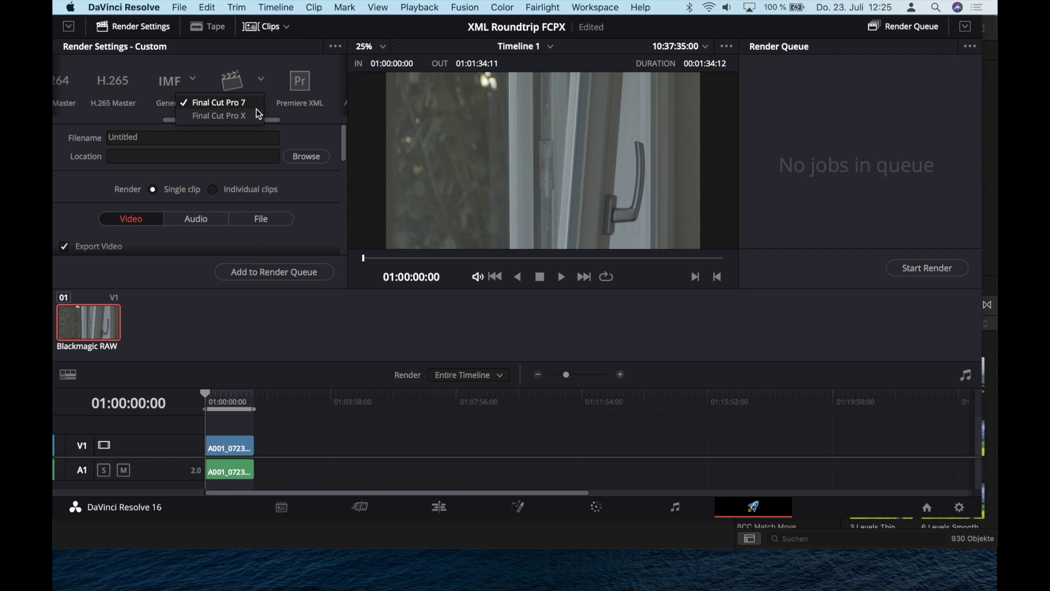
left_click(248, 113)
Create a folder named FCPX Transfer on the A001 drive and set it as the render location.
scroll(261, 147, "down", 2)
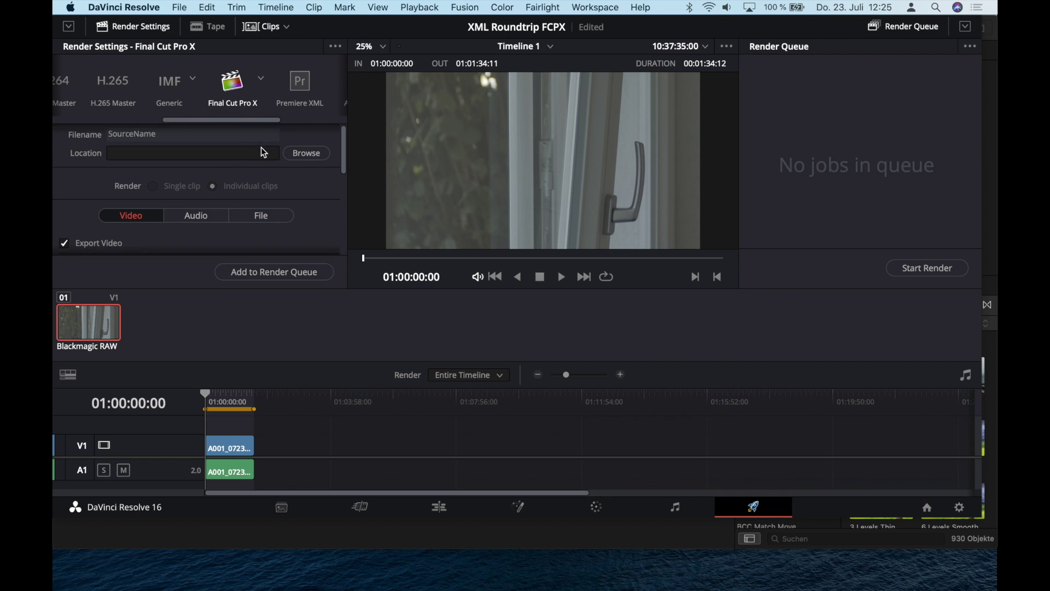
left_click(299, 147)
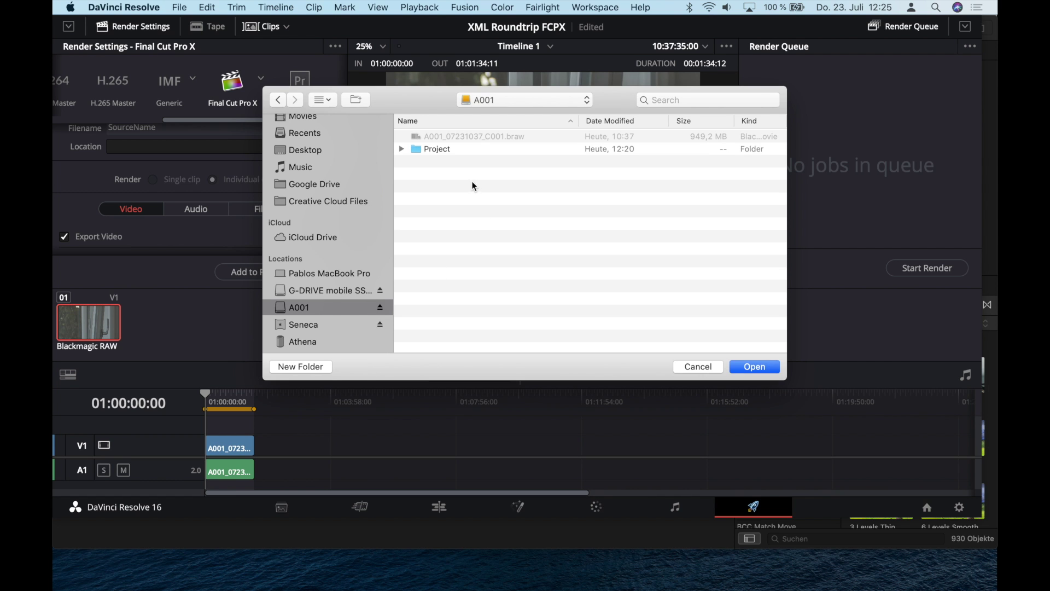
left_click(317, 371)
type("FCPX Transfer")
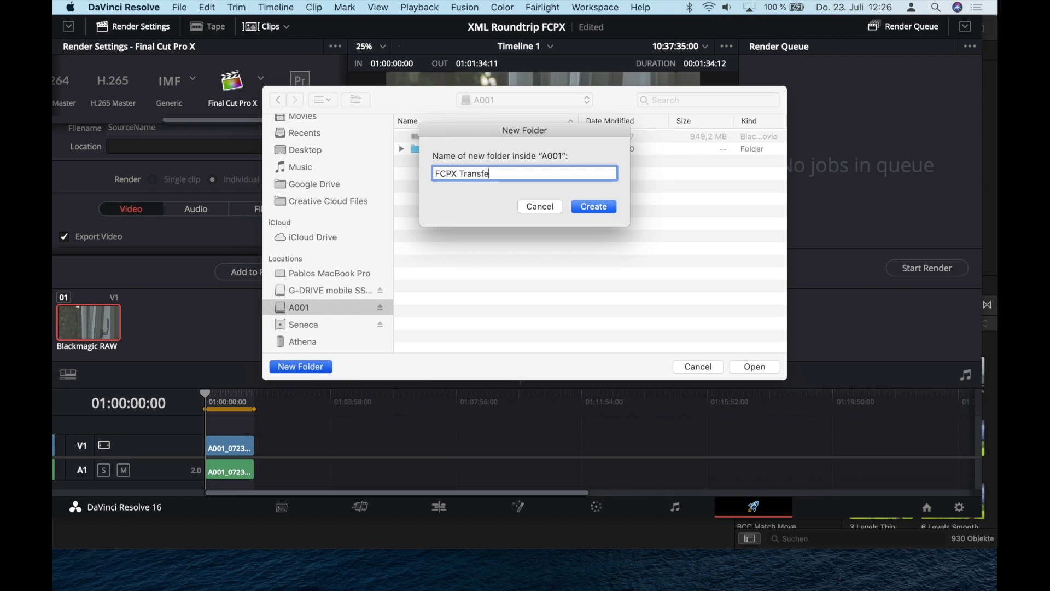
key("Return")
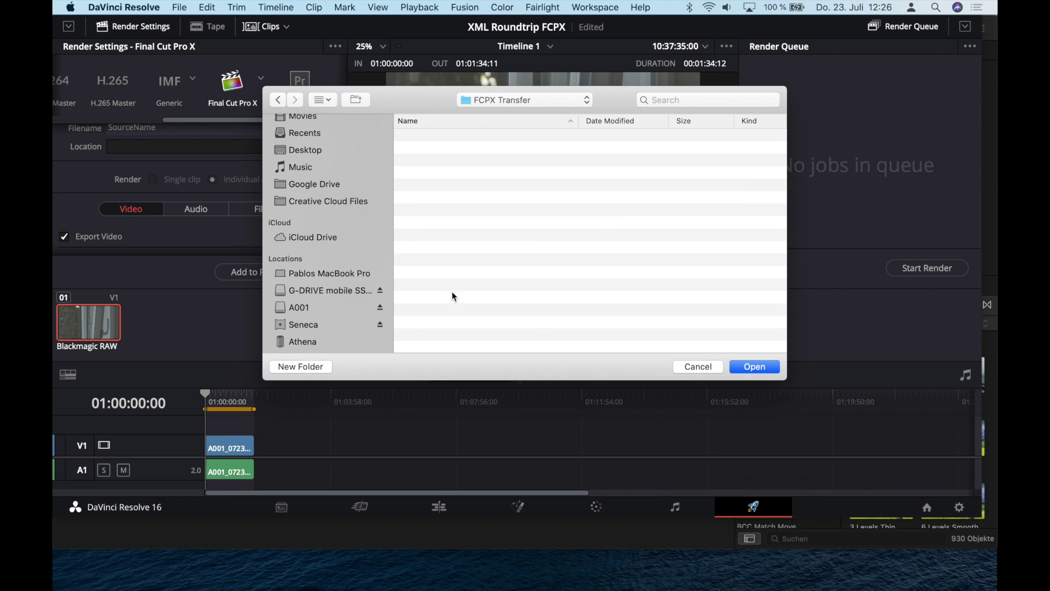
left_click(778, 366)
Set the video export type to Apple ProRes 422 Proxy.
scroll(278, 184, "down", 5)
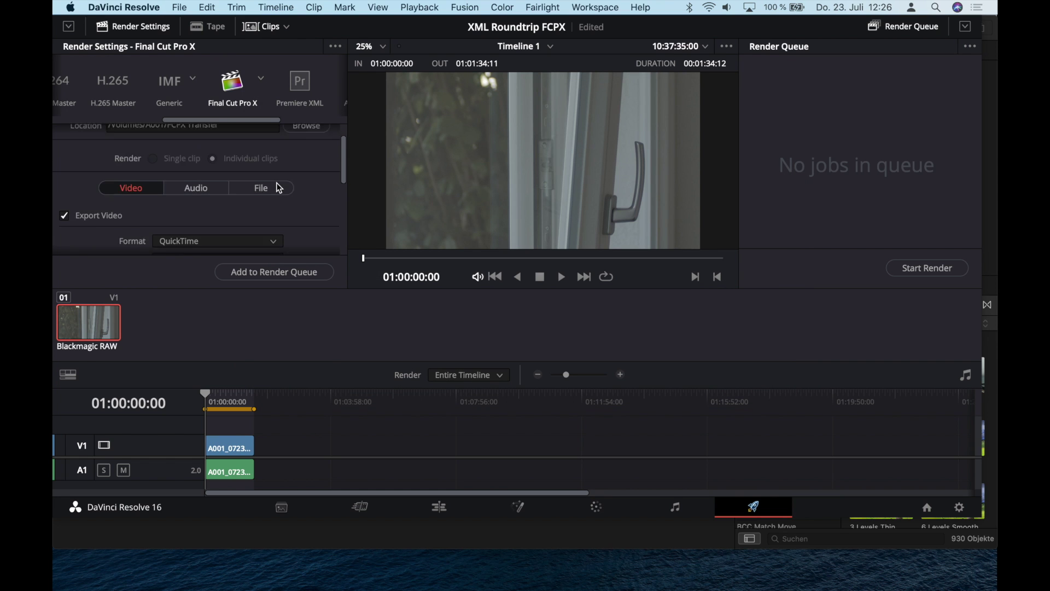
left_click(234, 191)
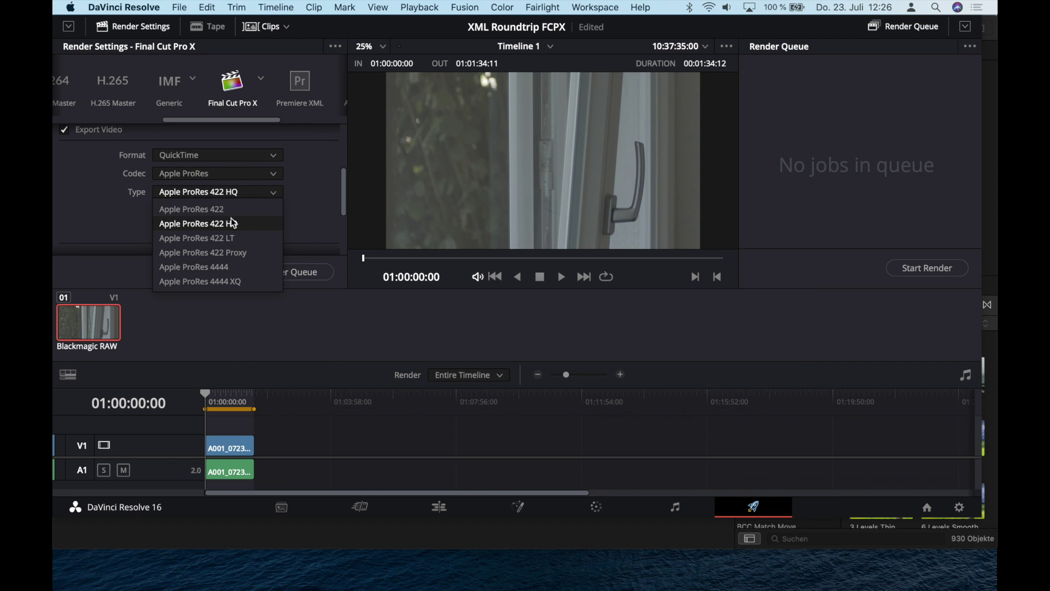
left_click(231, 252)
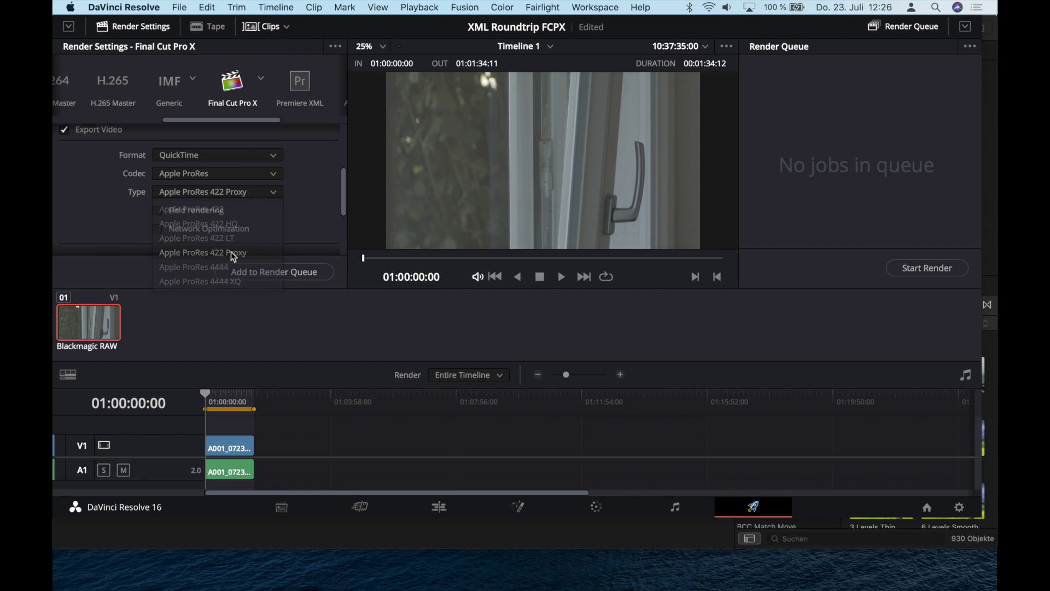
Enable rendering at source resolution for the video export.
scroll(248, 223, "down", 1)
scroll(249, 226, "up", 2)
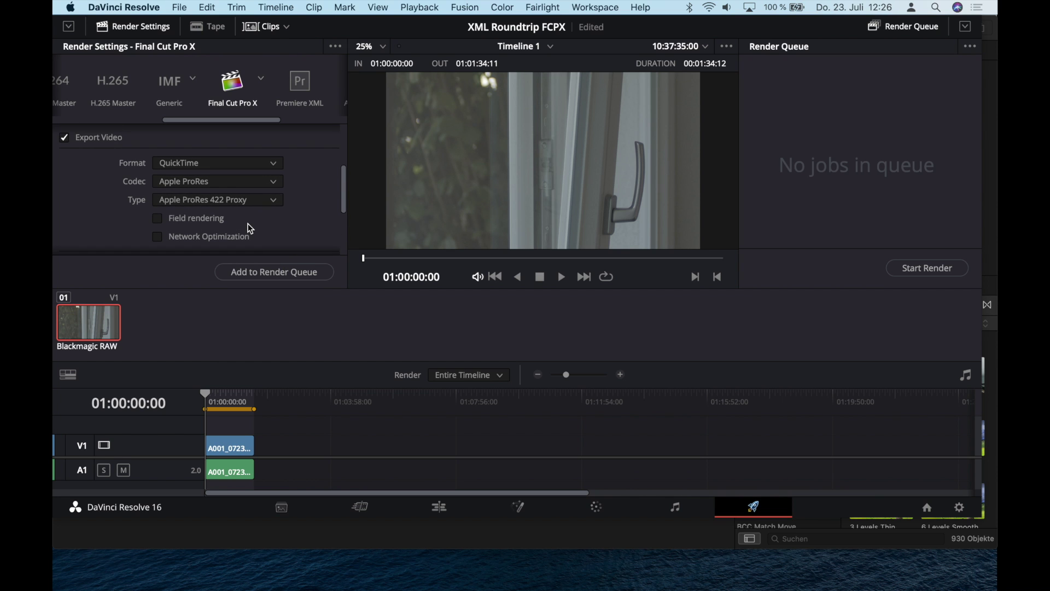
scroll(247, 223, "down", 1)
scroll(238, 197, "down", 6)
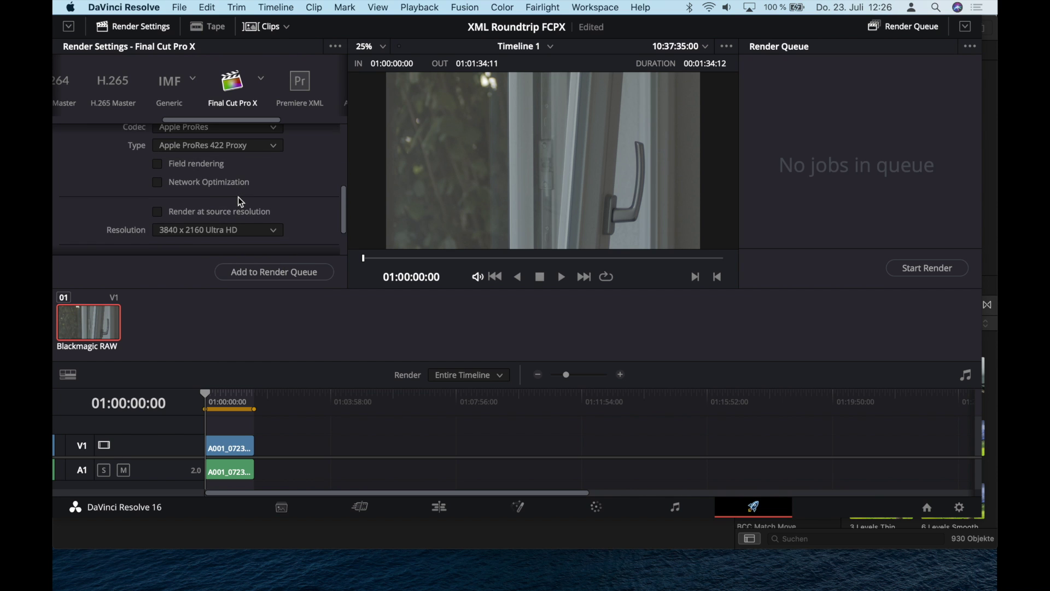
scroll(180, 201, "down", 2)
left_click(180, 212)
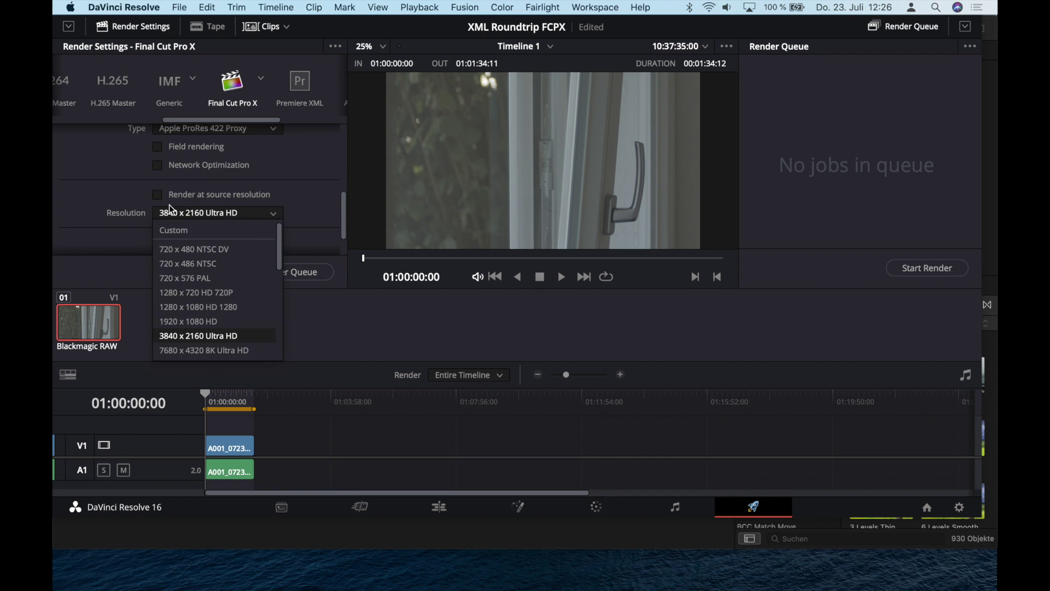
left_click(157, 194)
left_click(156, 195)
Expand the advanced video settings and set the data levels to Full.
scroll(155, 195, "down", 5)
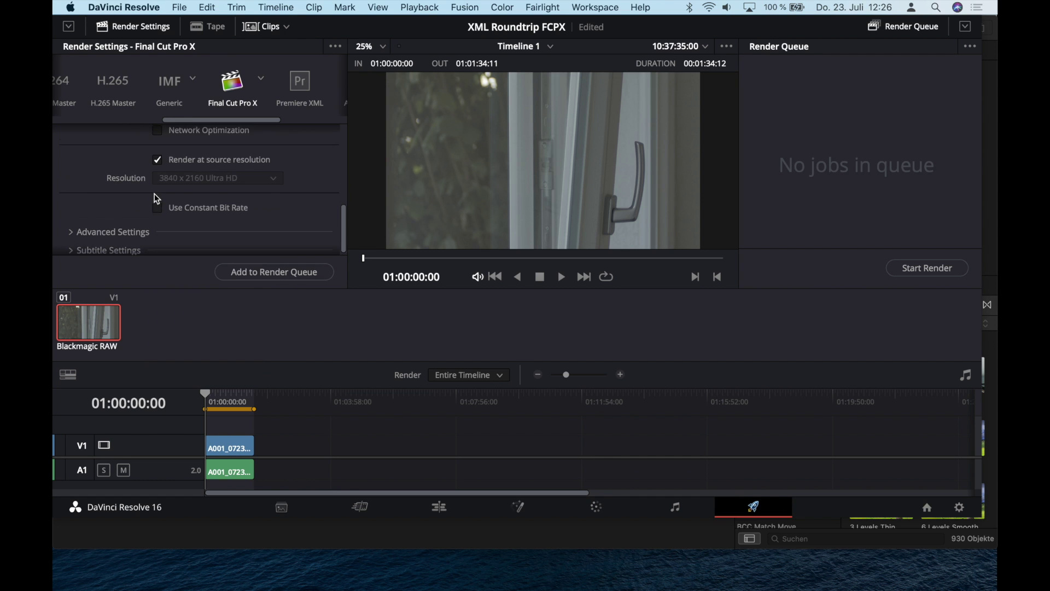
left_click(88, 227)
scroll(78, 222, "down", 5)
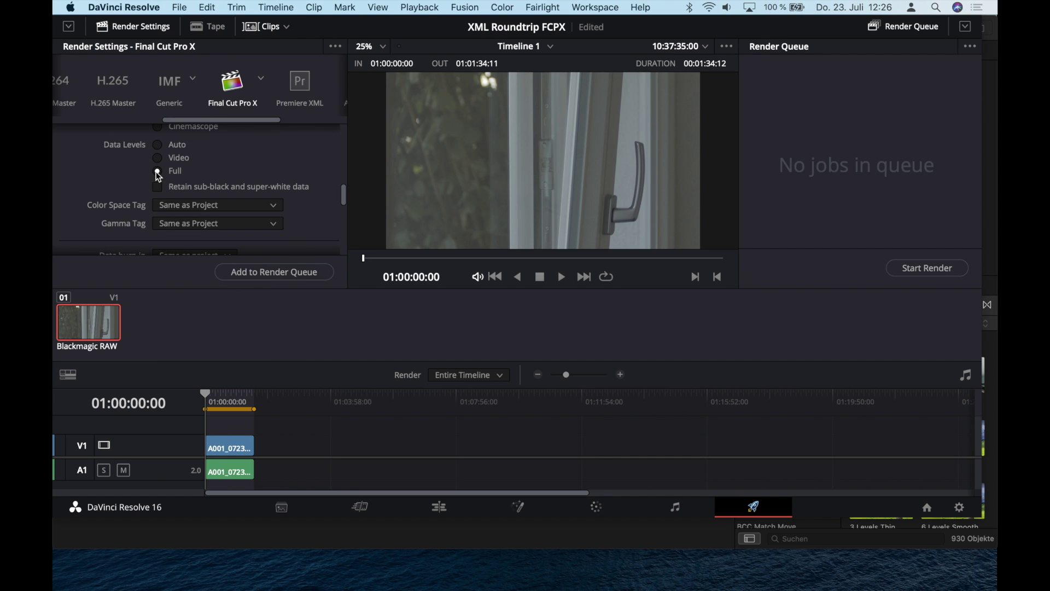
Check the audio export settings, then add the timeline to the render queue and start rendering.
scroll(158, 186, "up", 10)
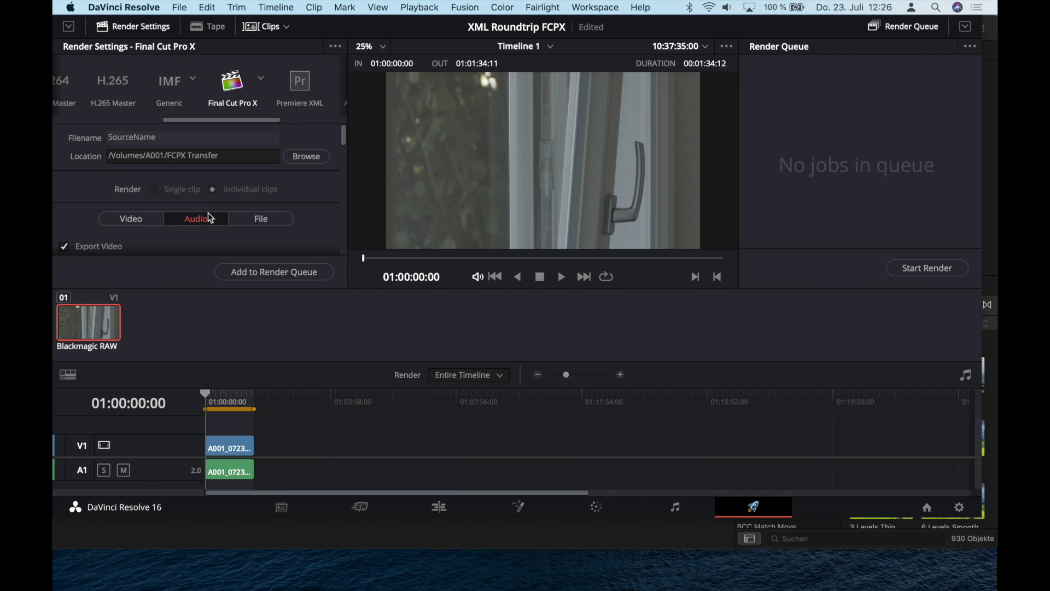
left_click(209, 218)
scroll(216, 221, "down", 3)
left_click(265, 272)
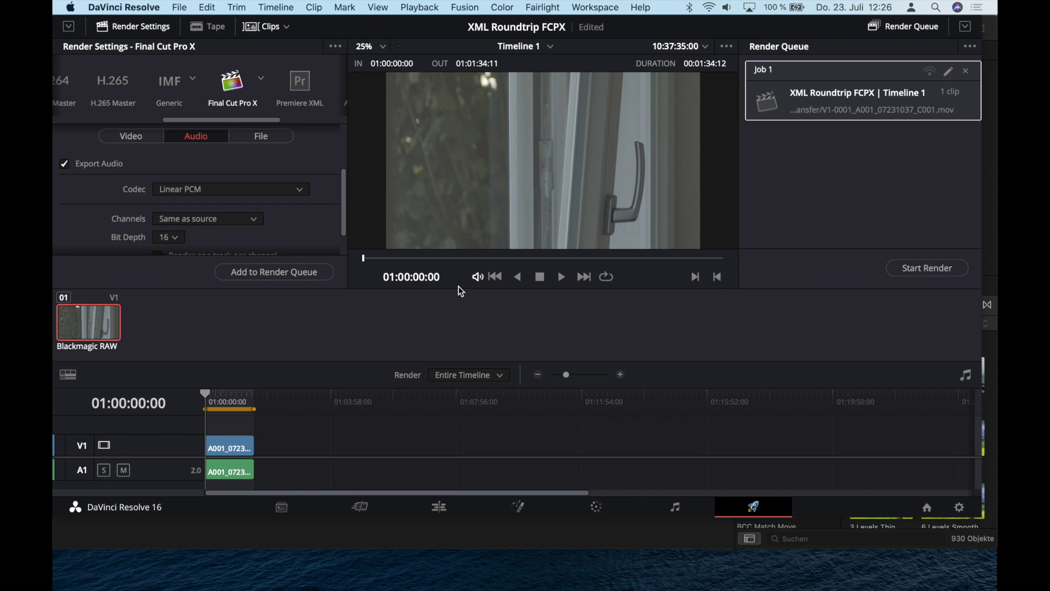
left_click(936, 270)
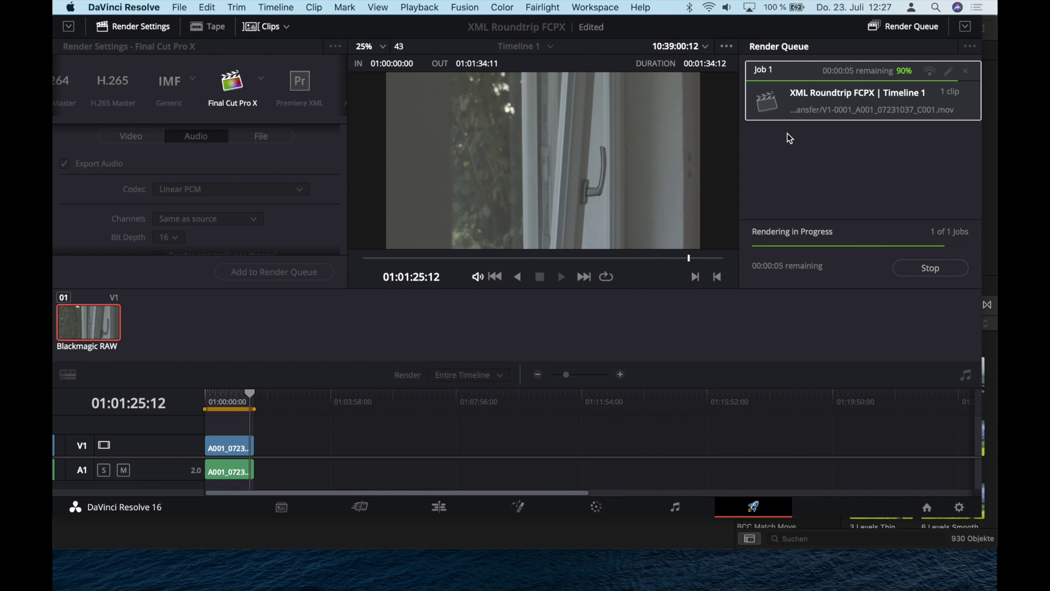
Switch to Final Cut Pro and import the Timeline 1 .fcpxml file from the FCPX Transfer folder as XML.
left_click(672, 568)
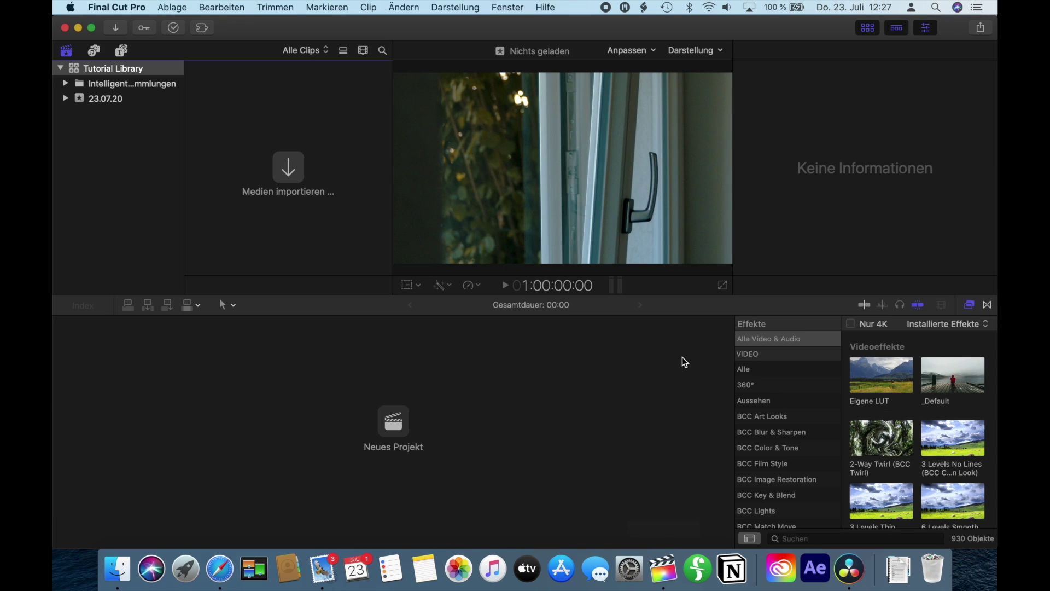
left_click(172, 7)
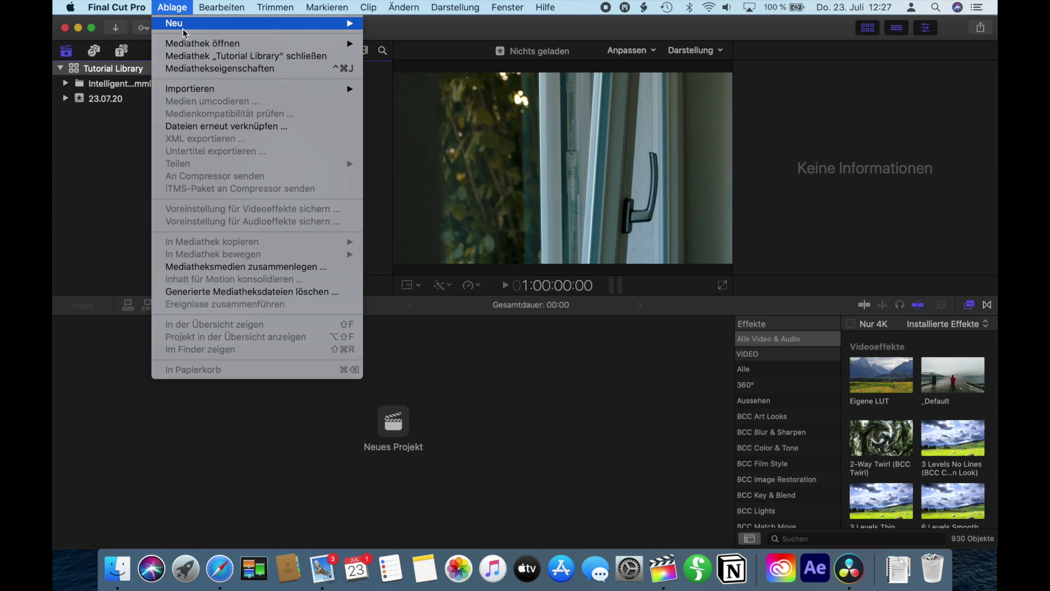
mouse_move(196, 88)
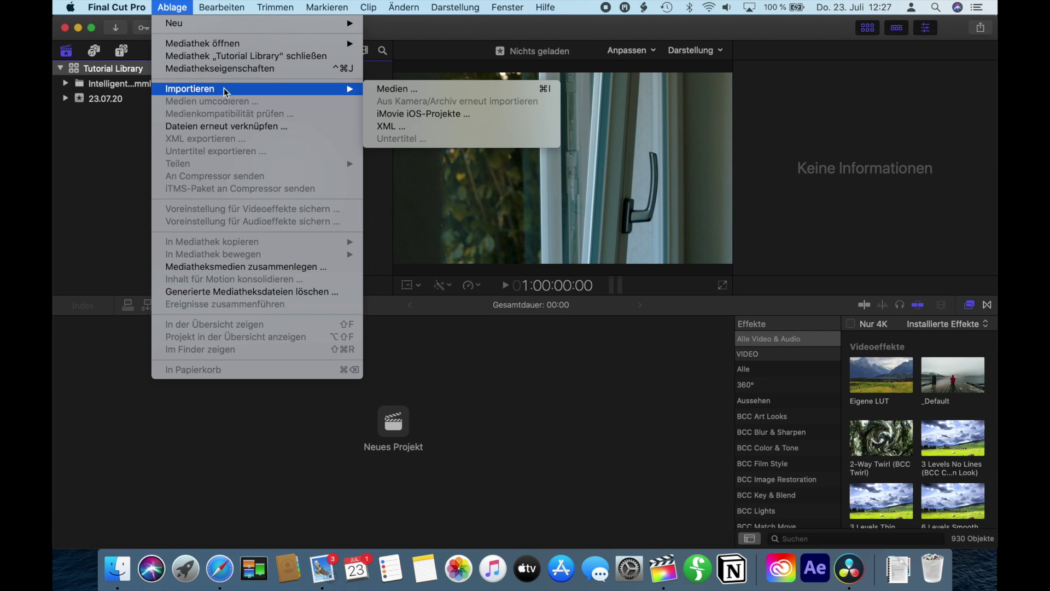
left_click(405, 127)
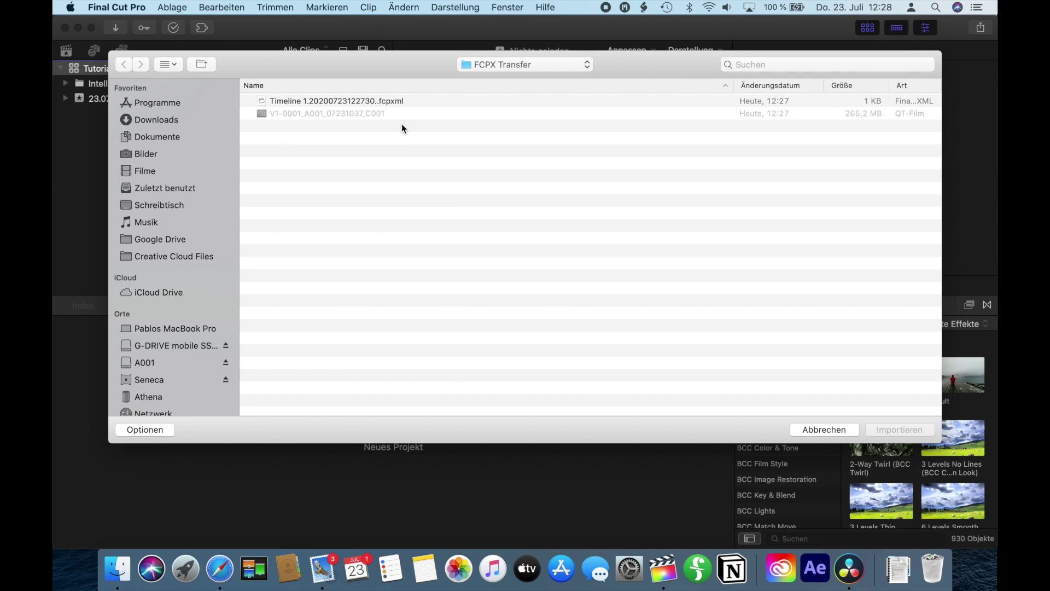
left_click(356, 99)
double_click(355, 100)
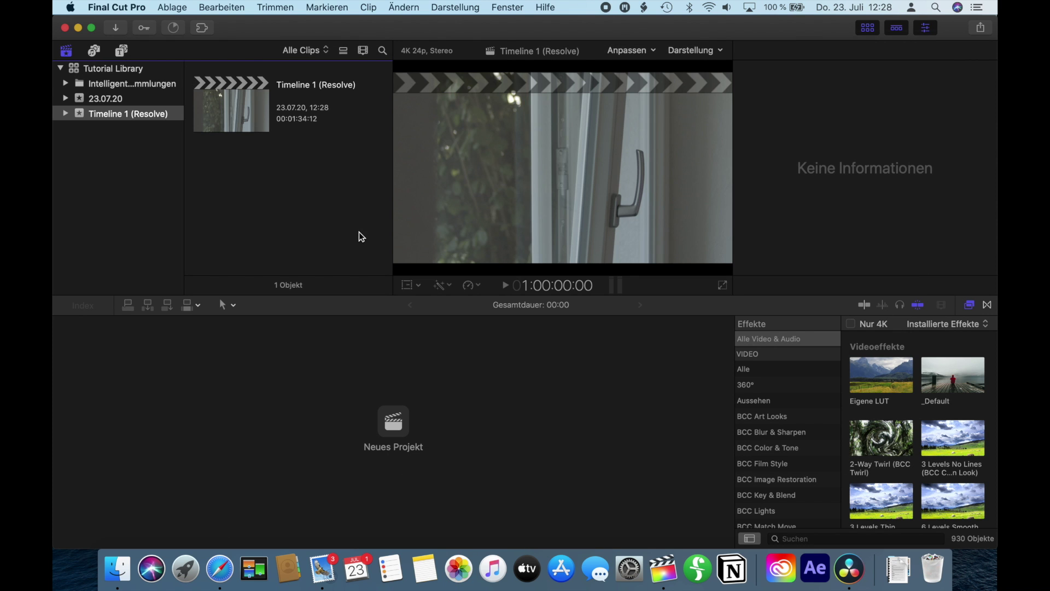
Open the Timeline 1 (Resolve) project and cut its clip with the Blade tool at 01:00:29:21.
double_click(232, 97)
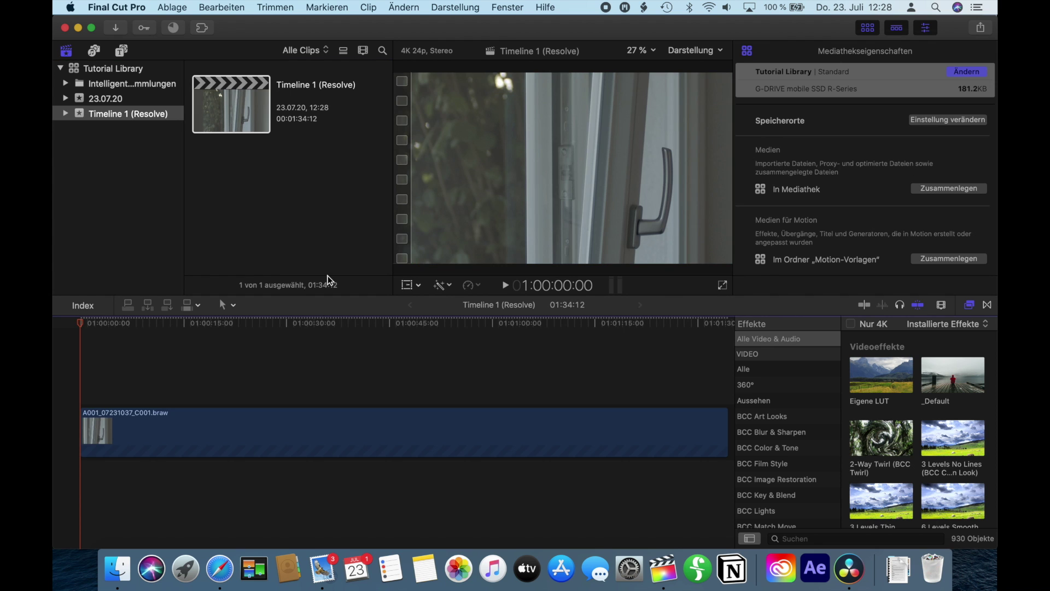
key("super+minus")
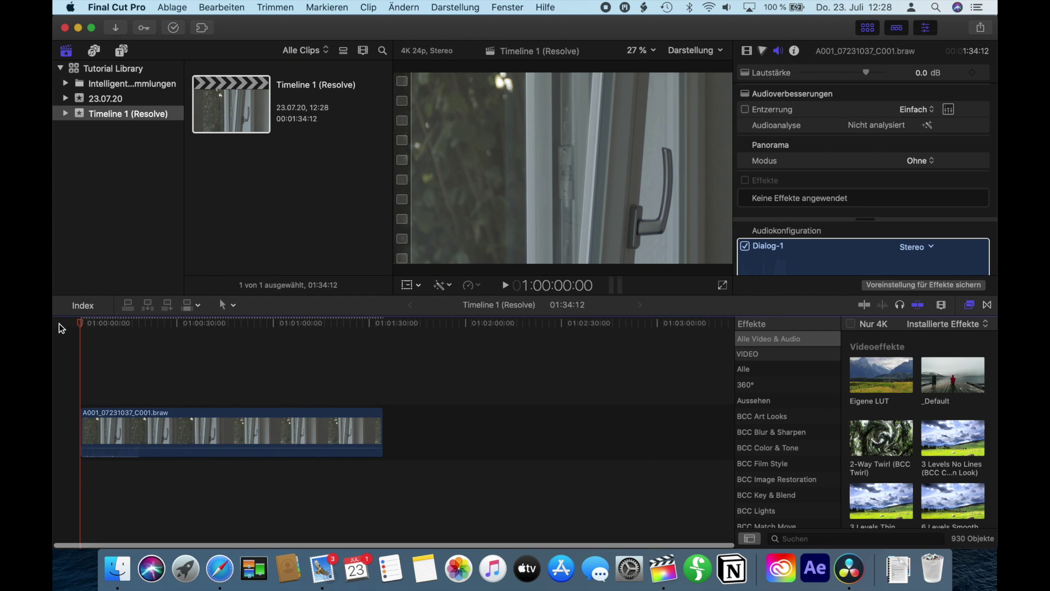
left_click_drag(82, 322, 178, 343)
key("b")
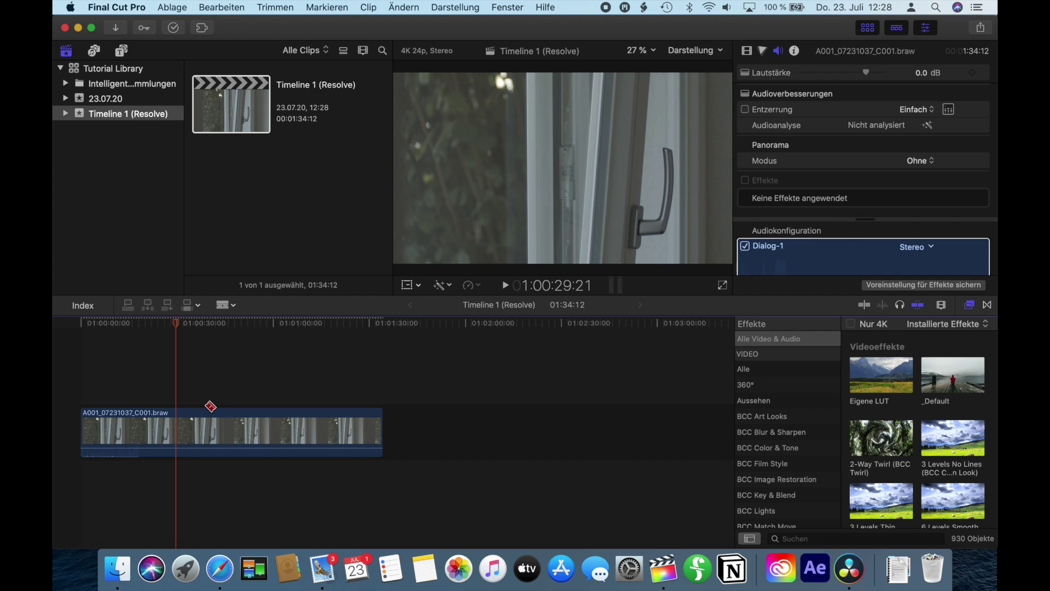
left_click(177, 433)
key("a")
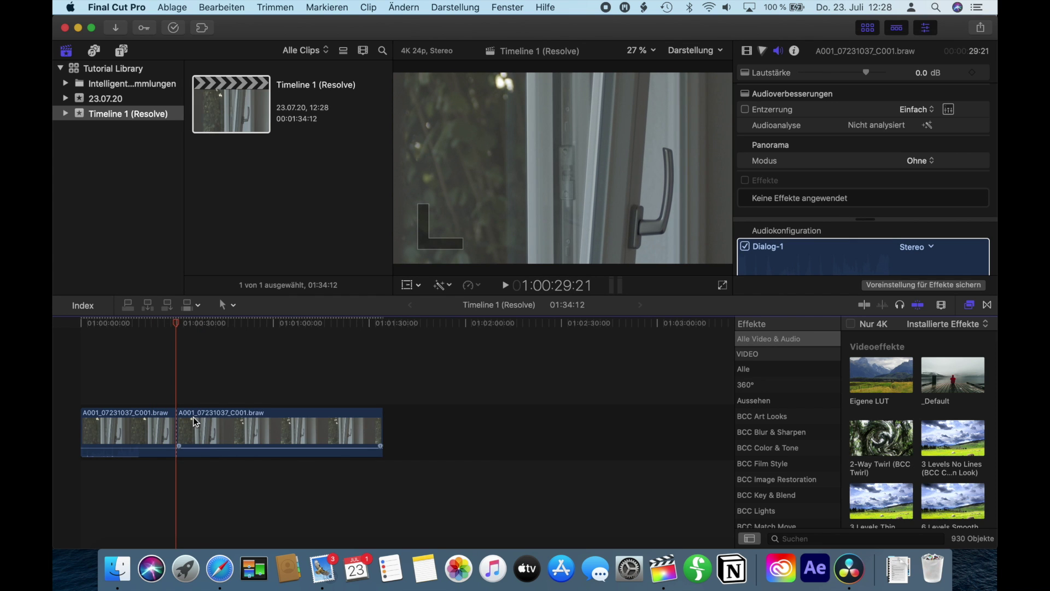
Retime the second clip in the timeline to 2x fast speed.
left_click(301, 326)
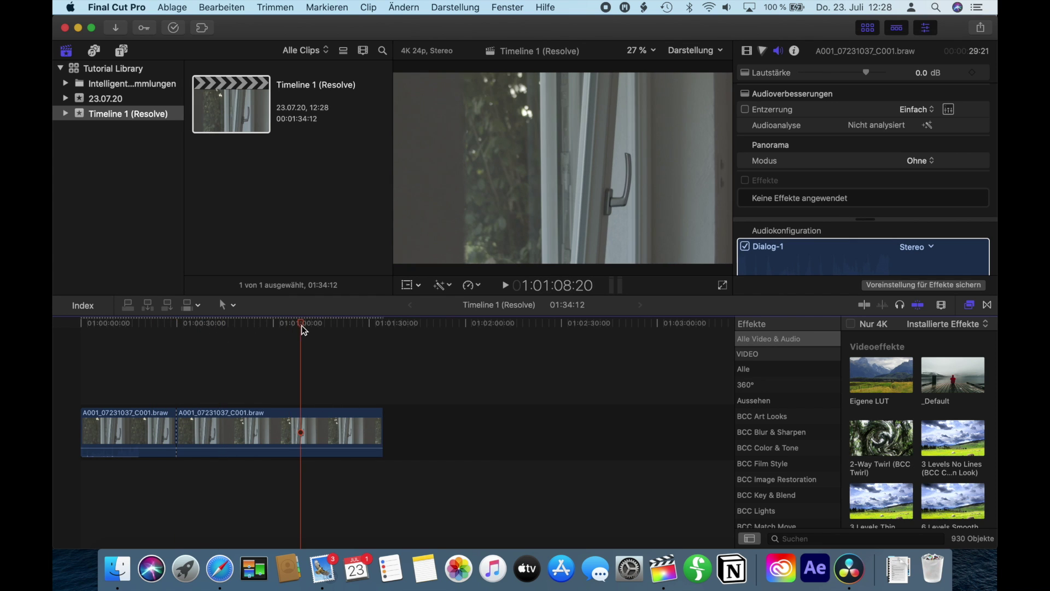
left_click(274, 444)
key("super+r")
left_click(305, 401)
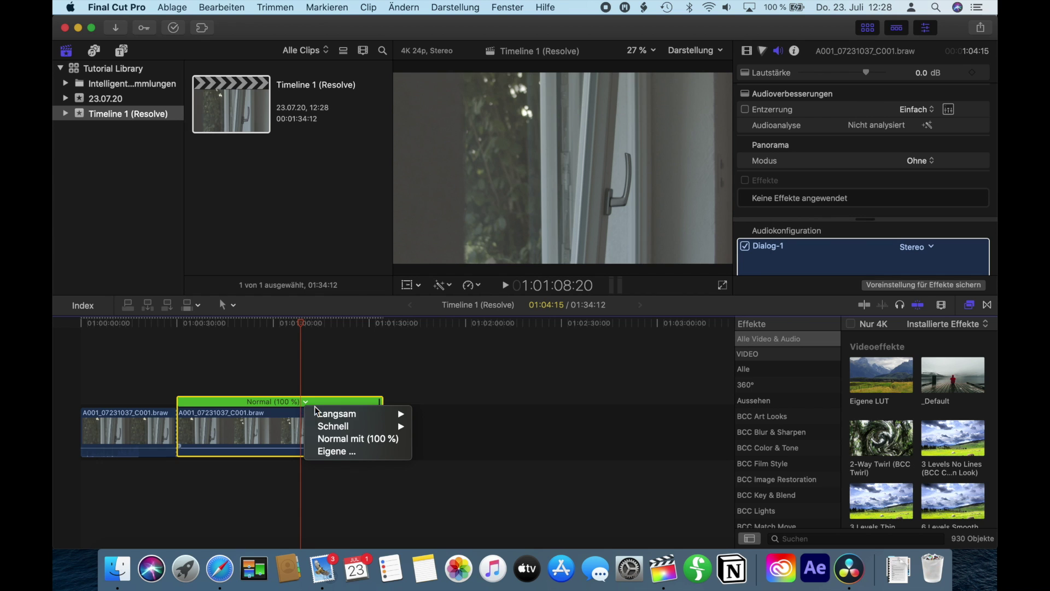
mouse_move(350, 426)
left_click(431, 426)
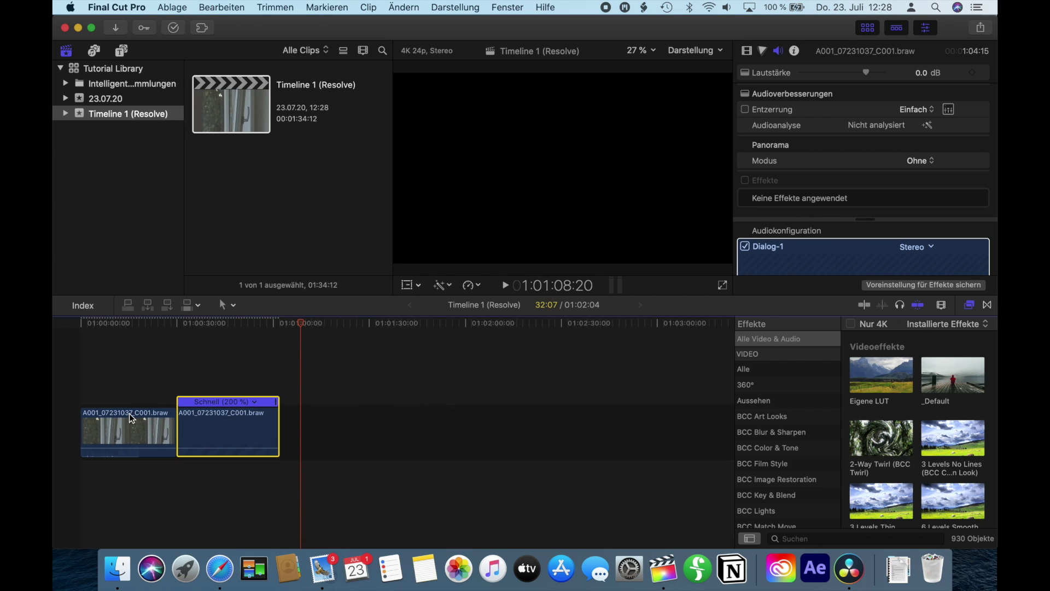
Retime the first clip in the timeline to 4x fast speed.
left_click(130, 418)
key("super+r")
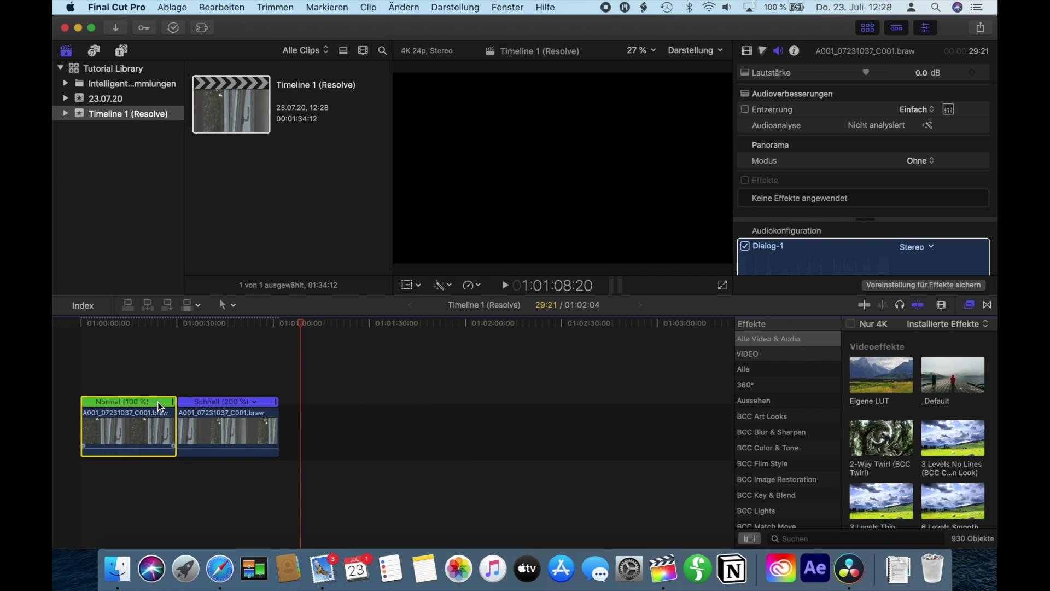
left_click(155, 401)
mouse_move(230, 426)
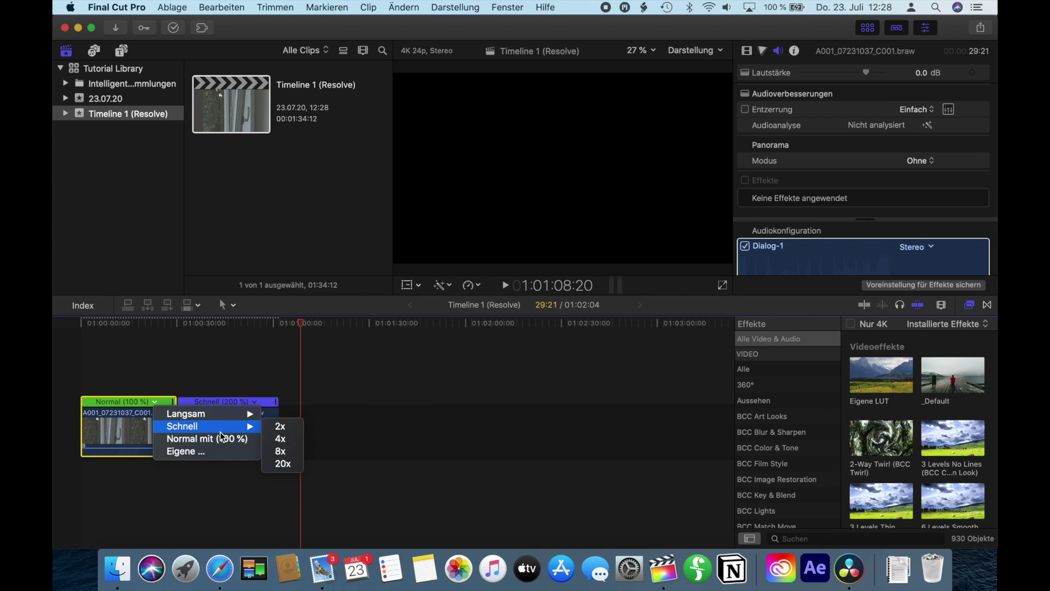
left_click(287, 438)
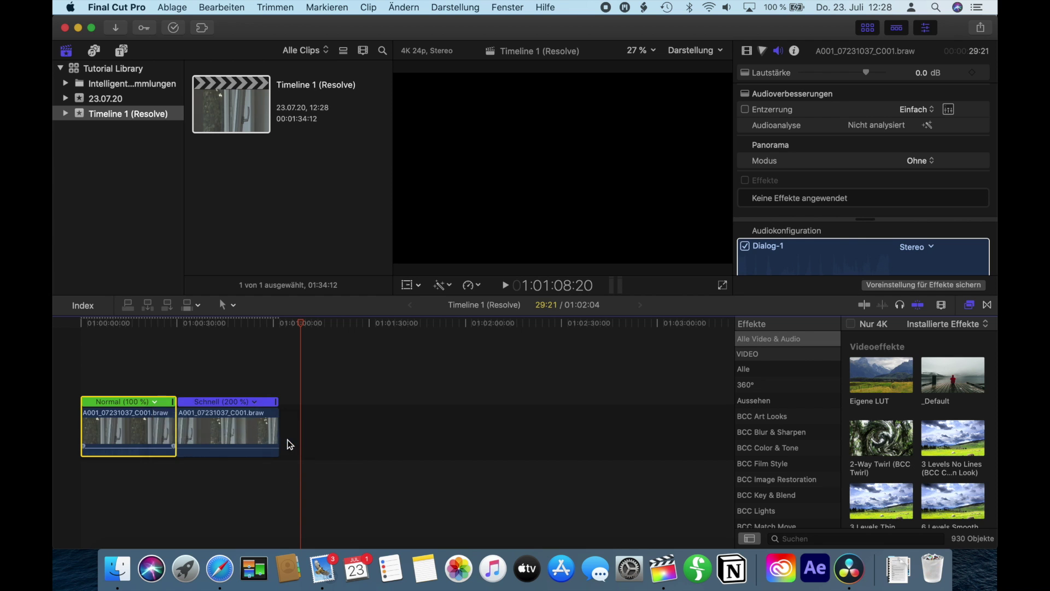
Insert the Vorhang background generator between the two clips and shorten it to about 17 seconds.
left_click(123, 52)
scroll(267, 215, "down", 5)
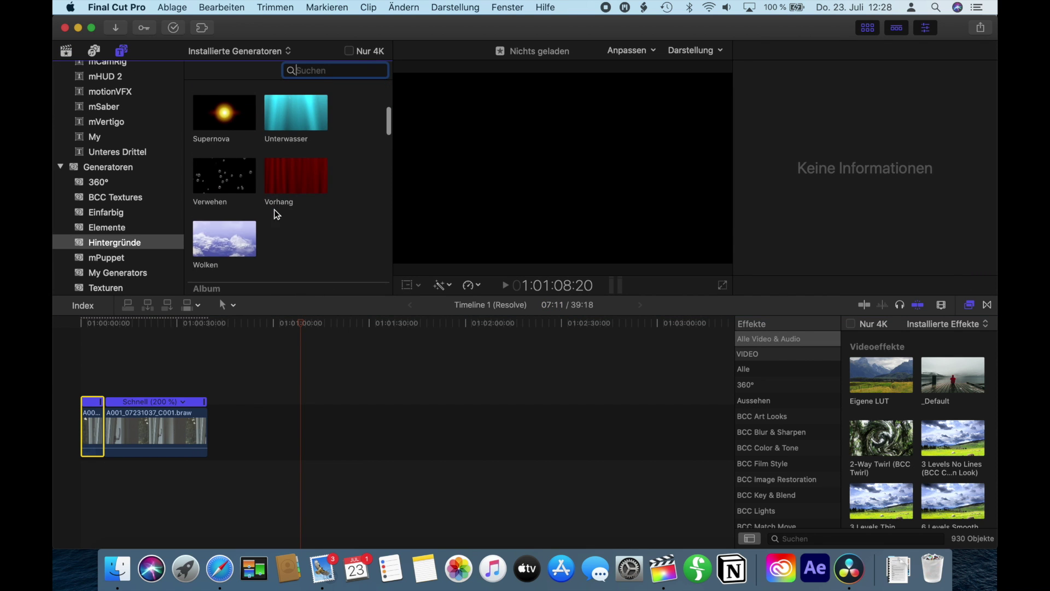
scroll(273, 203, "down", 3)
left_click_drag(289, 137, 107, 436)
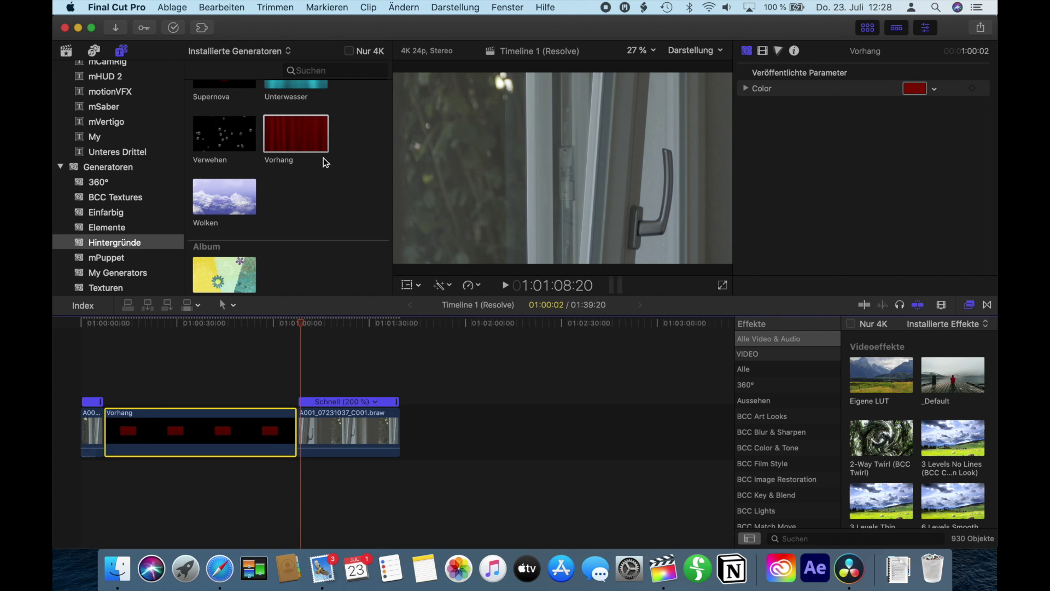
left_click_drag(294, 428, 156, 428)
left_click_drag(161, 327, 399, 323)
Export the Timeline 1 (Resolve) project as XML named "XML Roundtrip Resolve" into the FCPX Transfer folder.
left_click(66, 50)
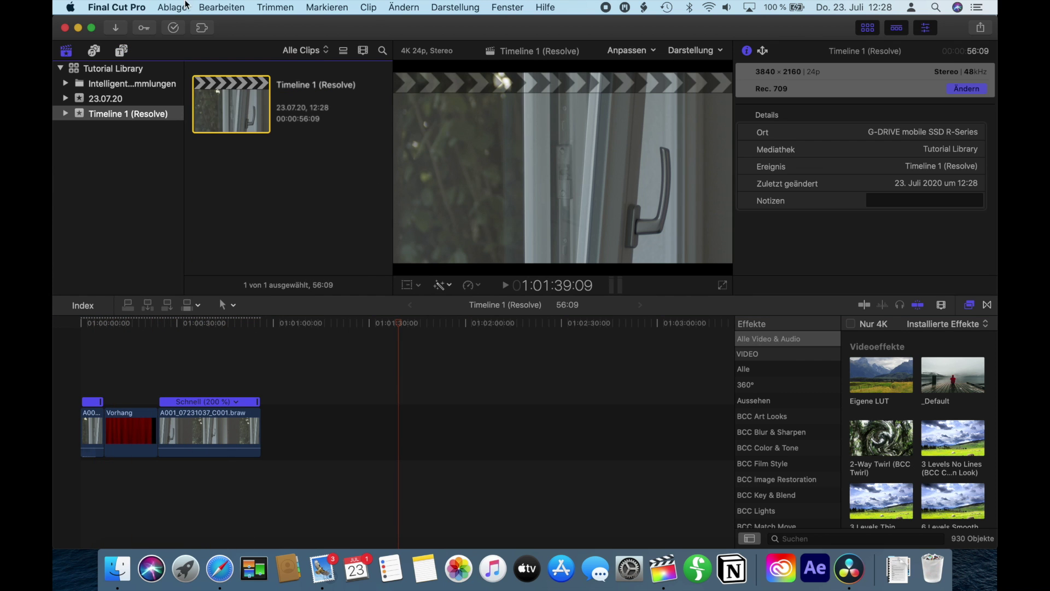
left_click(172, 7)
mouse_move(208, 167)
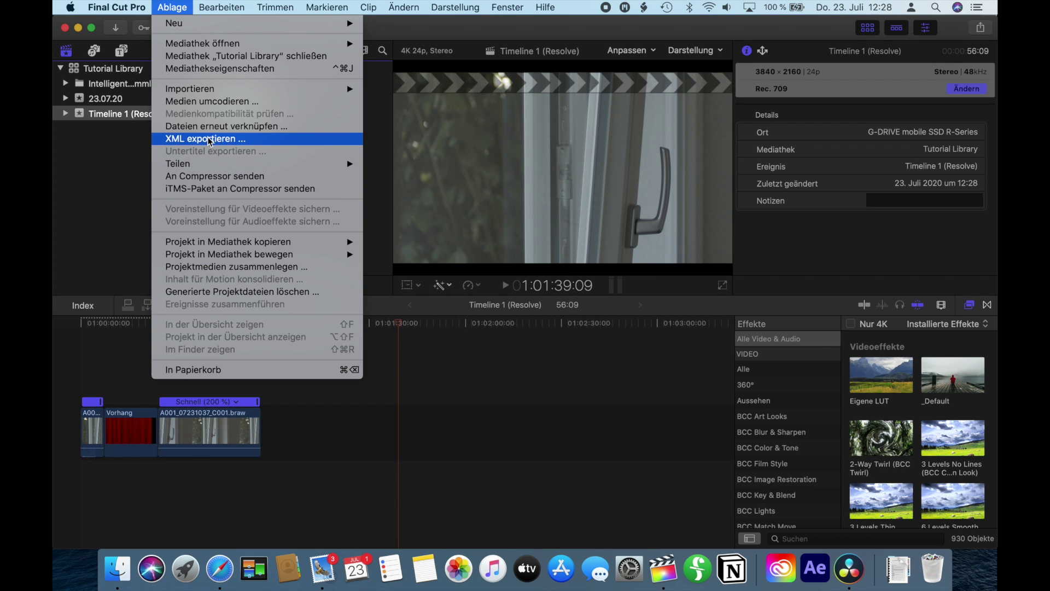
left_click(208, 140)
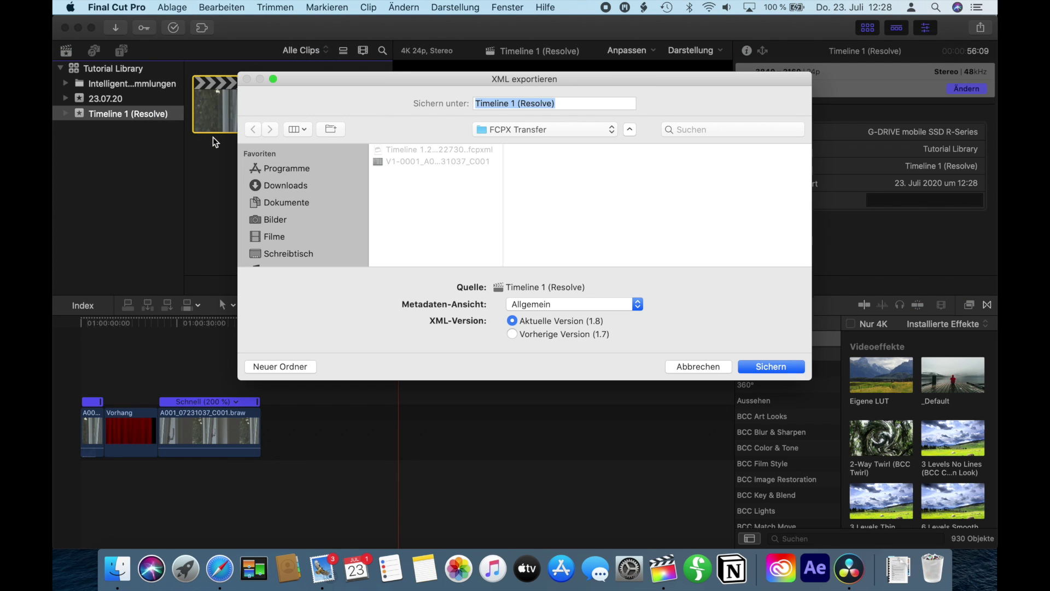
type("XML Roundtrip Resolve")
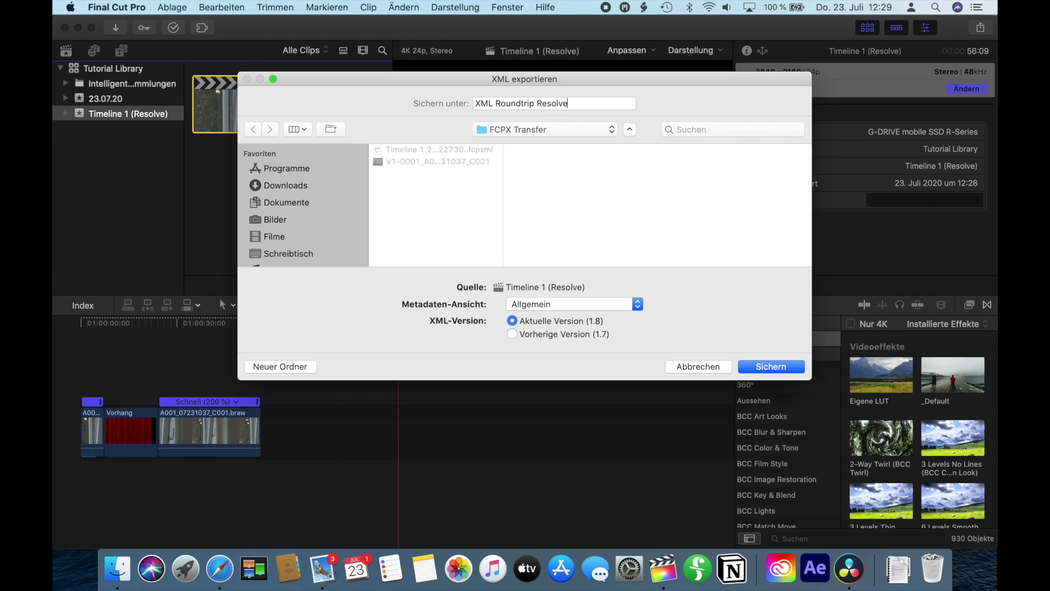
key("Return")
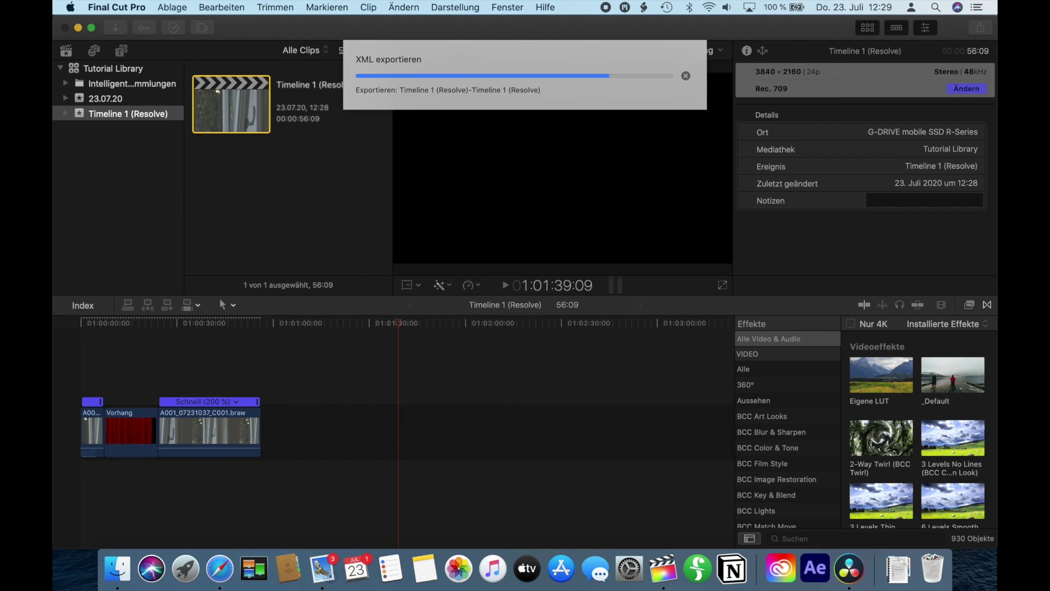
Switch to DaVinci Resolve, save the open project and create a new project named "FCPX Backtrip".
left_click(848, 568)
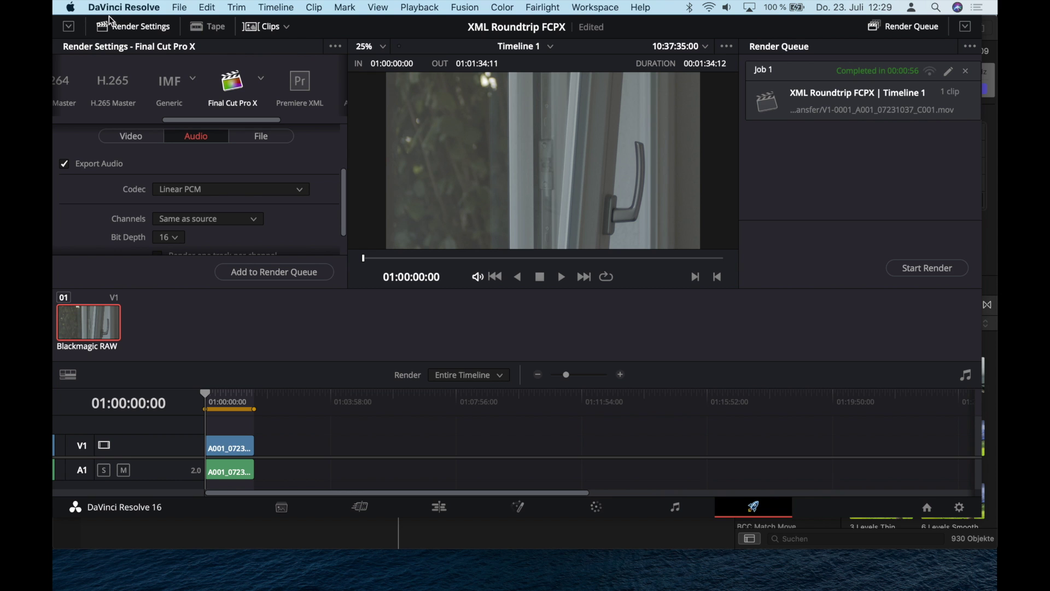
left_click(176, 9)
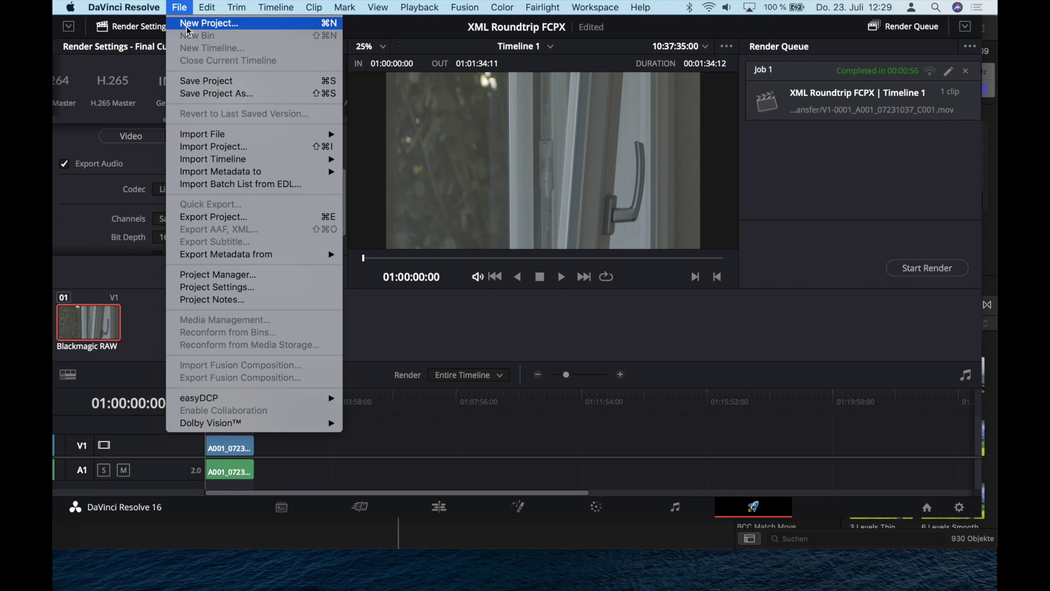
left_click(188, 24)
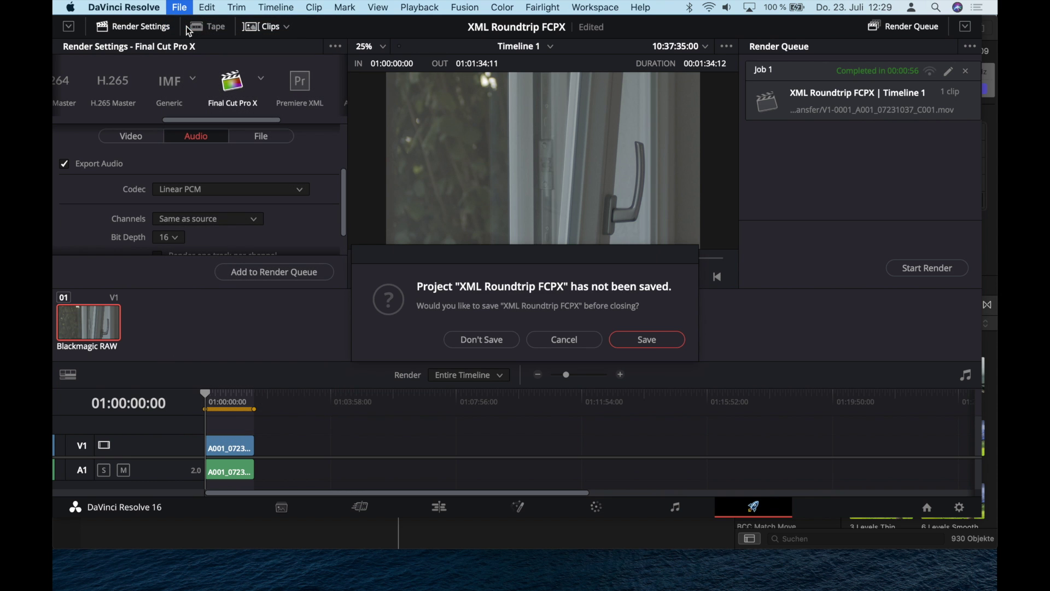
left_click(639, 339)
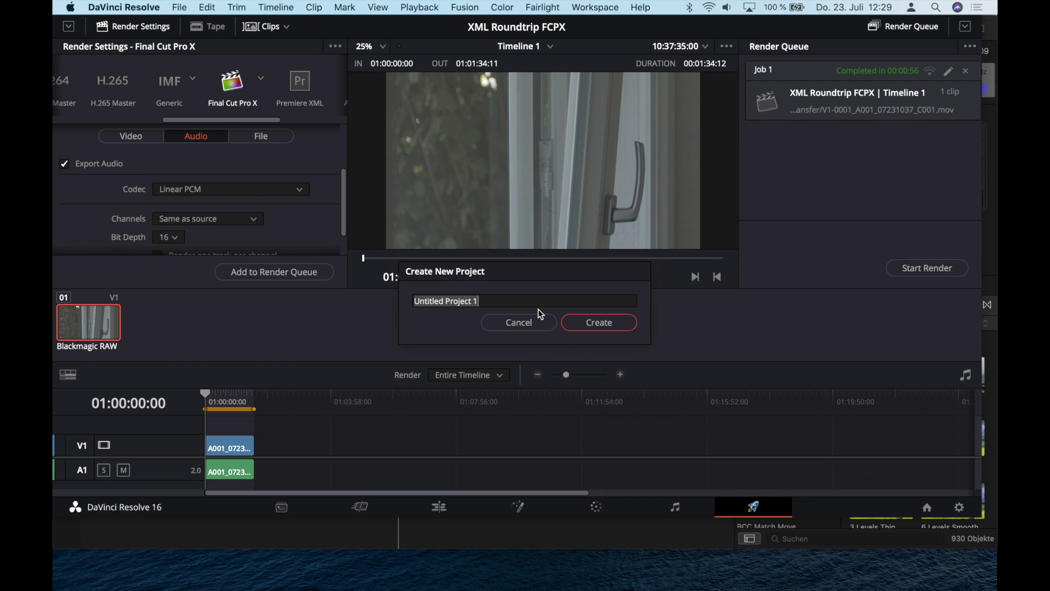
key("BackSpace")
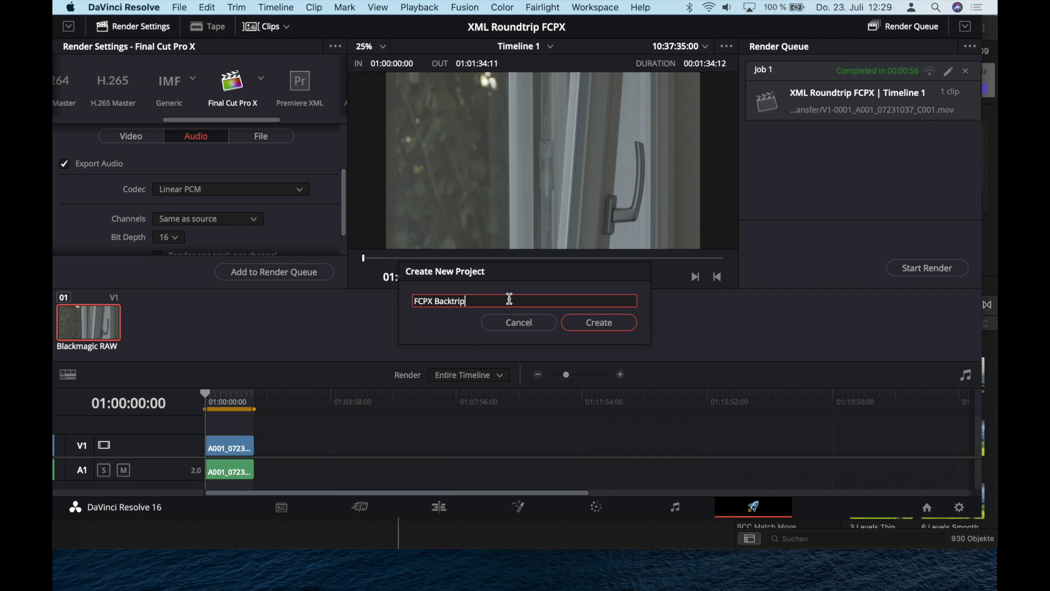
key("Return")
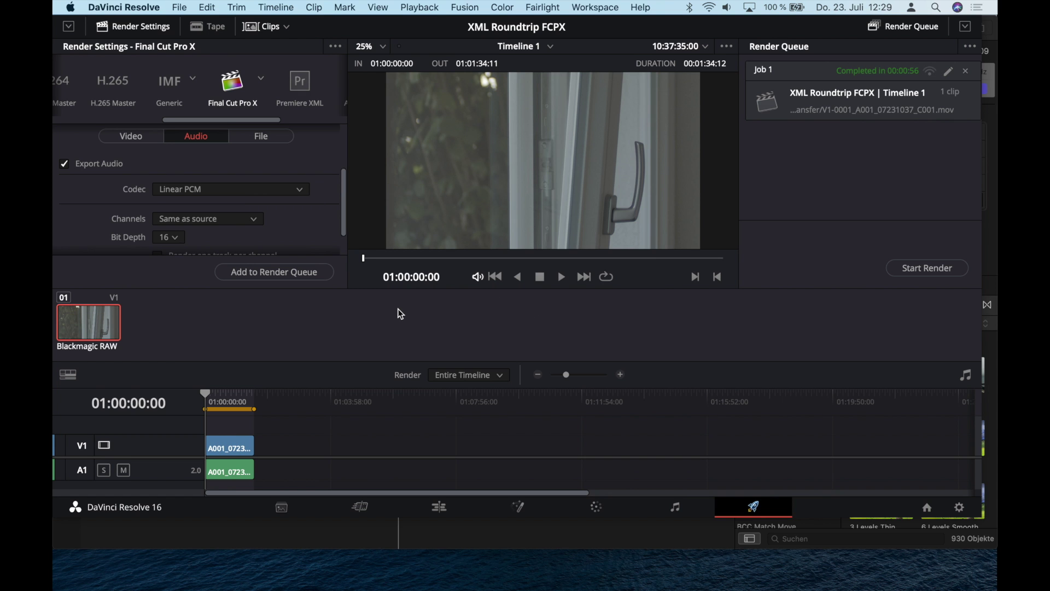
Choose XML Roundtrip Resolve.fcpxml from the FCPX Transfer folder for timeline import.
left_click(180, 7)
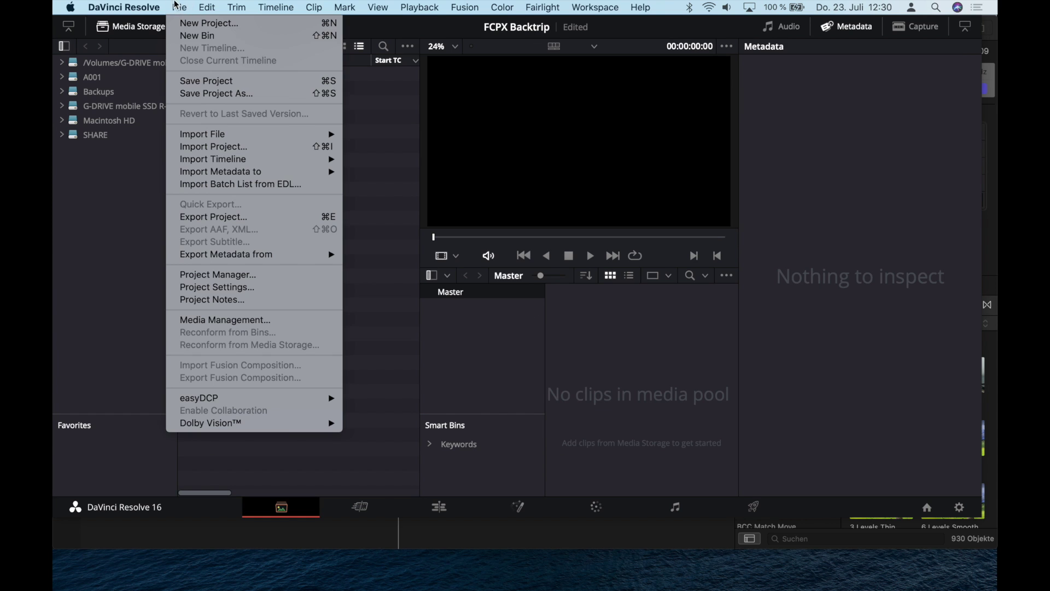
mouse_move(214, 173)
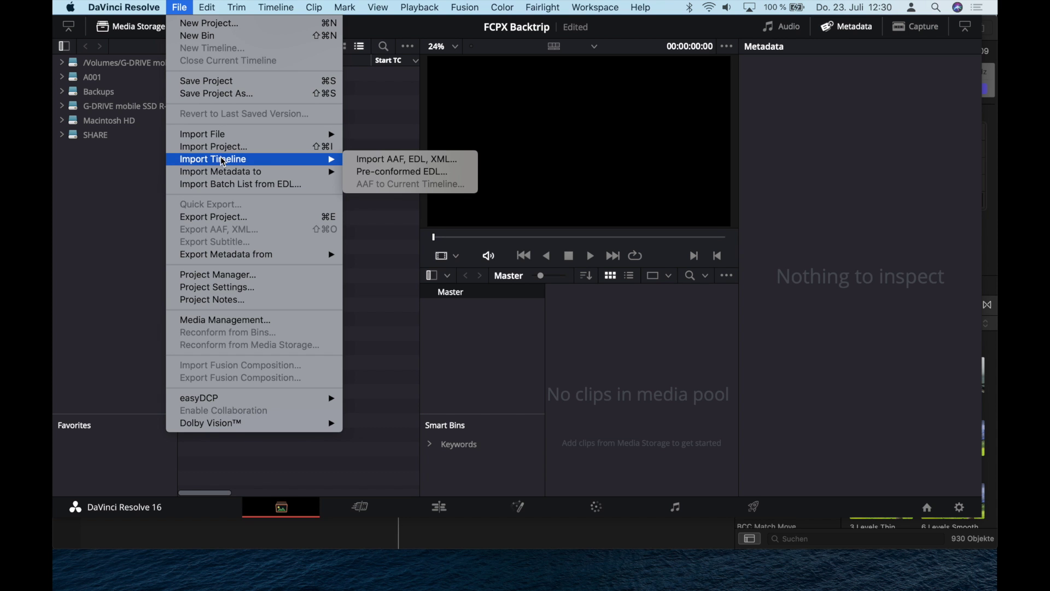
left_click(385, 164)
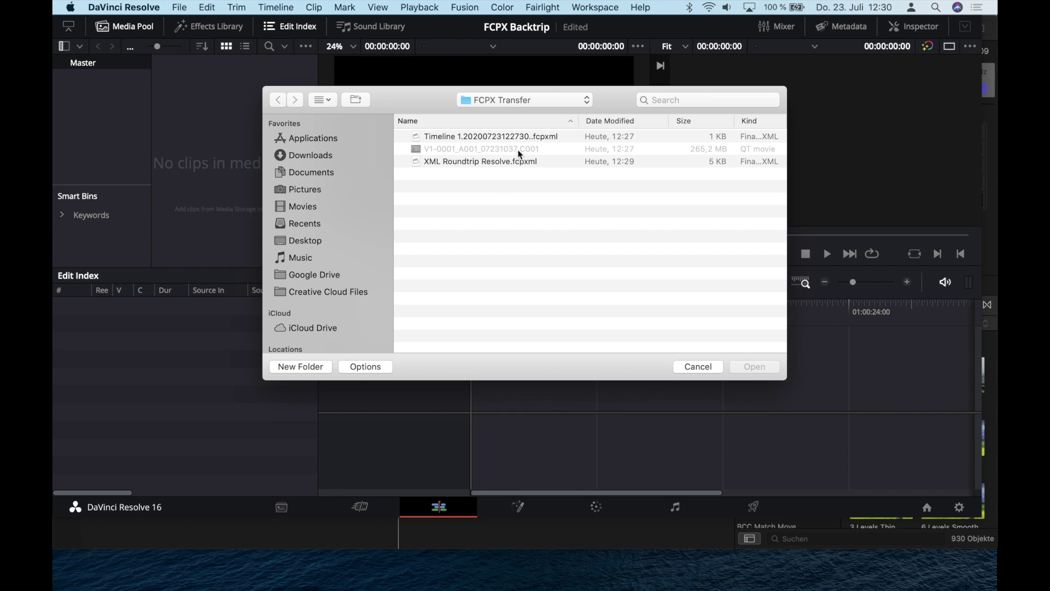
left_click(529, 162)
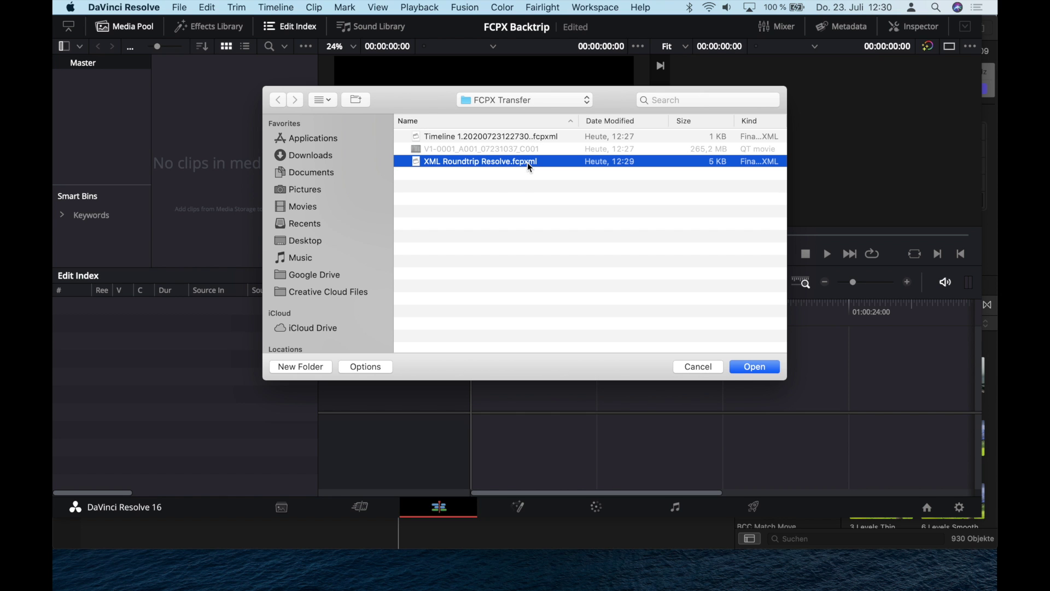
double_click(527, 163)
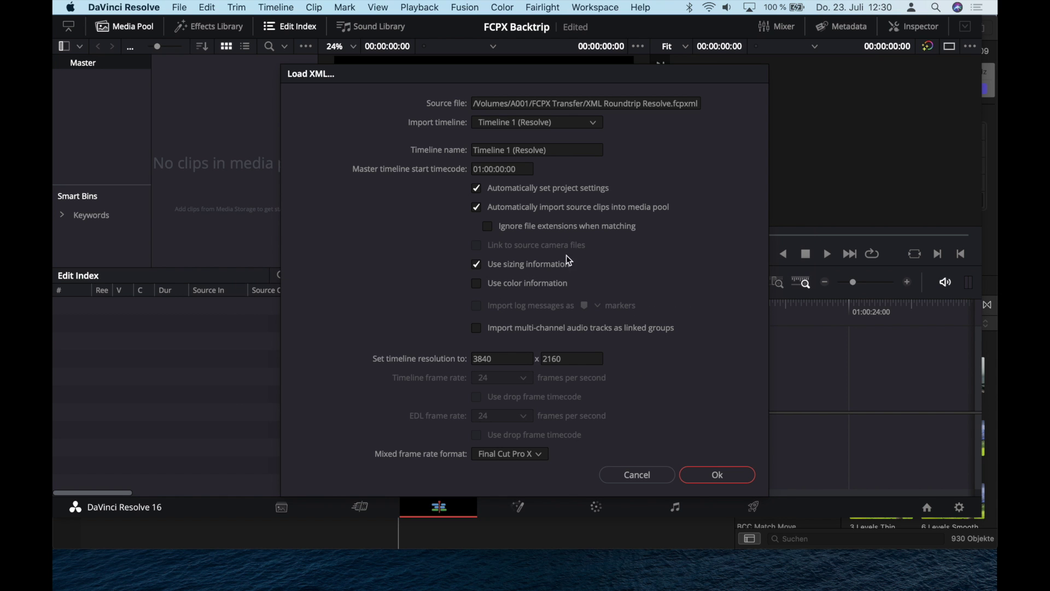
Set the timeline resolution to 1920 x 1080 in the XML import settings and load the timeline.
double_click(498, 358)
type("1920")
key("Tab")
type("1080")
left_click(716, 475)
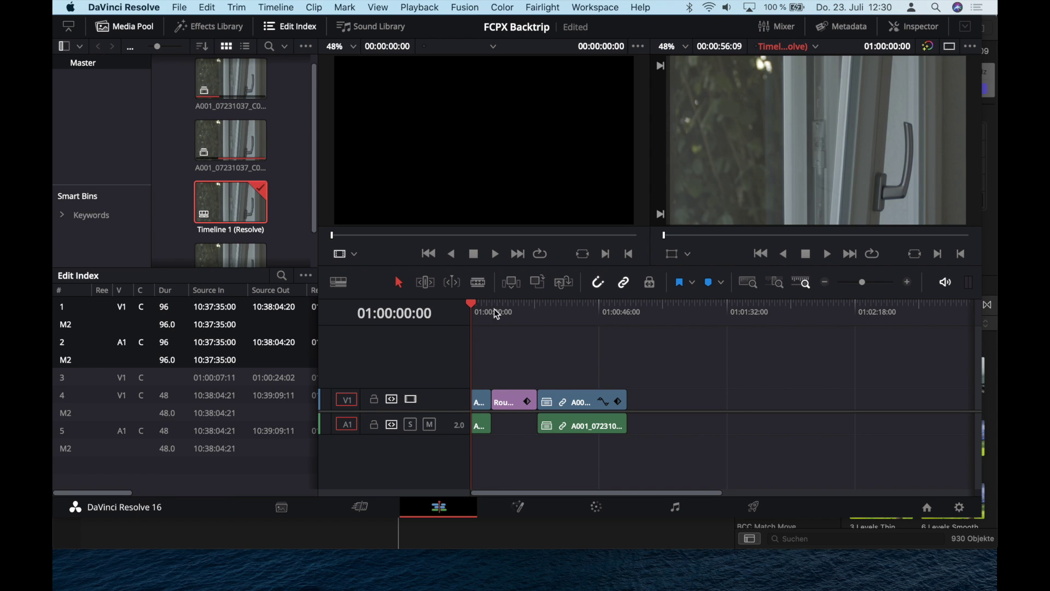
Play the imported timeline from its start and check the picture inside the last clip.
left_click_drag(492, 311, 463, 327)
key("space")
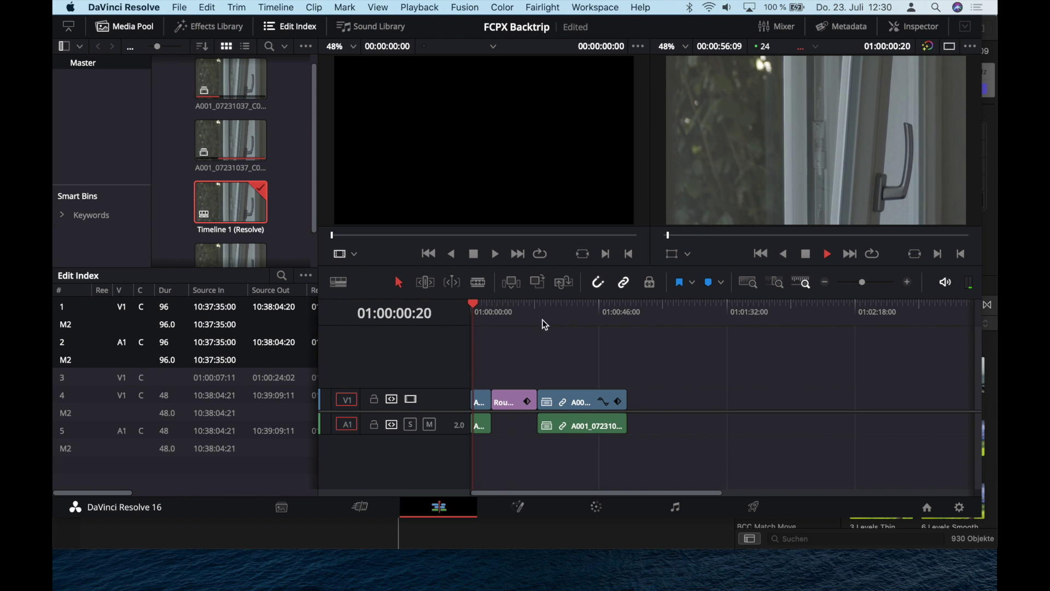
left_click(575, 303)
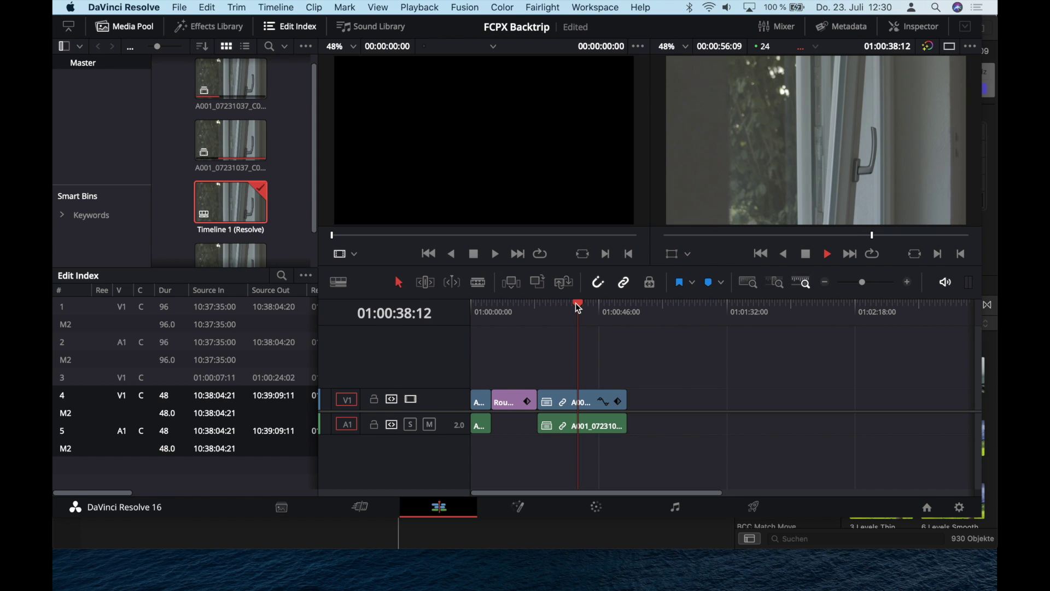
Add a bin named "High Res" to the media pool and open it.
scroll(273, 144, "up", 1)
right_click(273, 144)
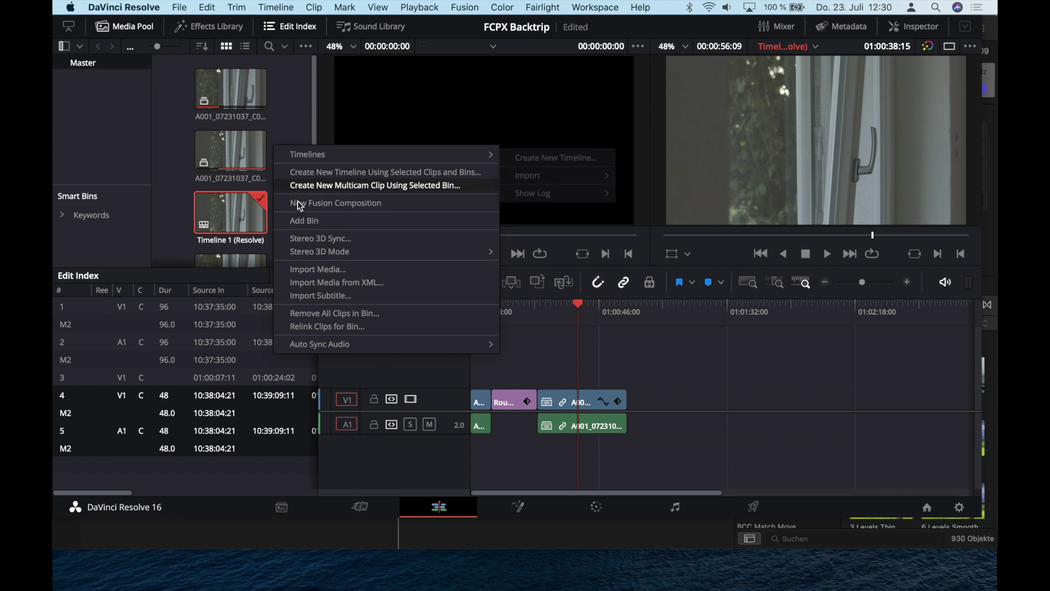
left_click(304, 221)
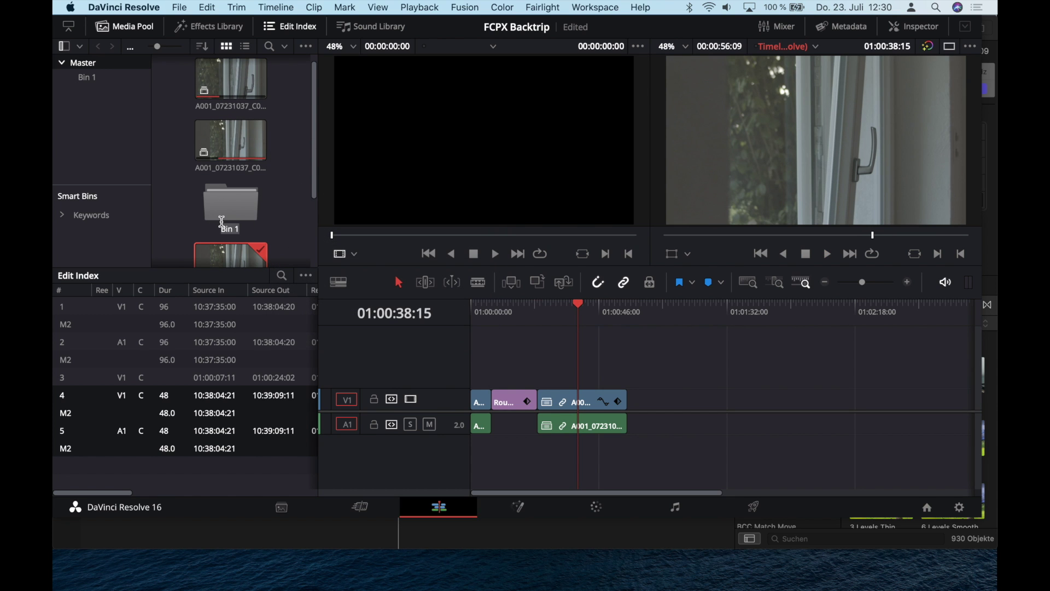
type("High Res")
key("Return")
double_click(227, 203)
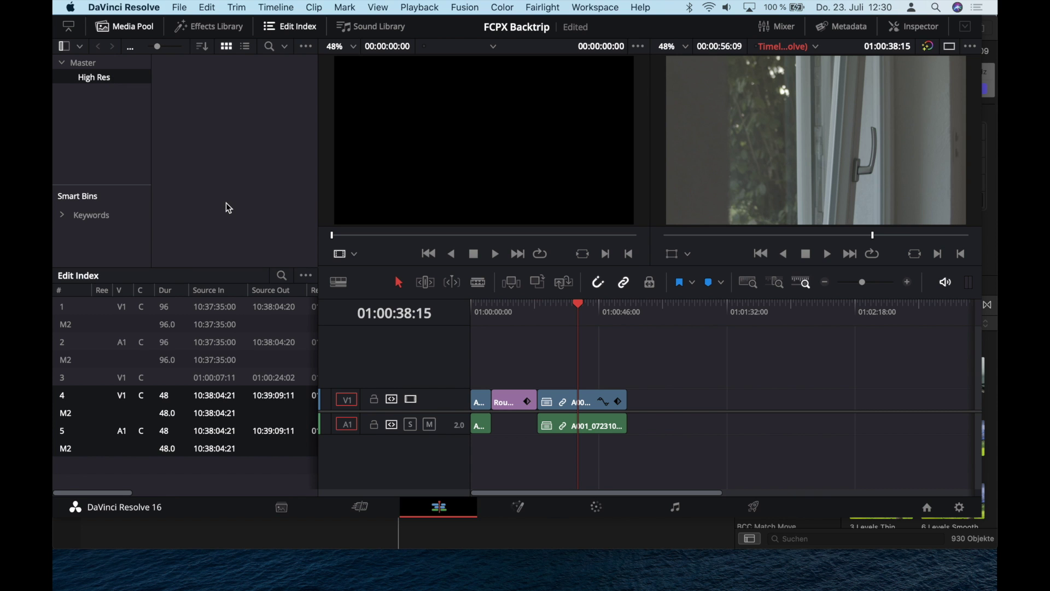
Bring the original A001_07231037_C001.braw file from the A001 drive in Finder into the High Res bin.
left_click(104, 588)
left_click(117, 568)
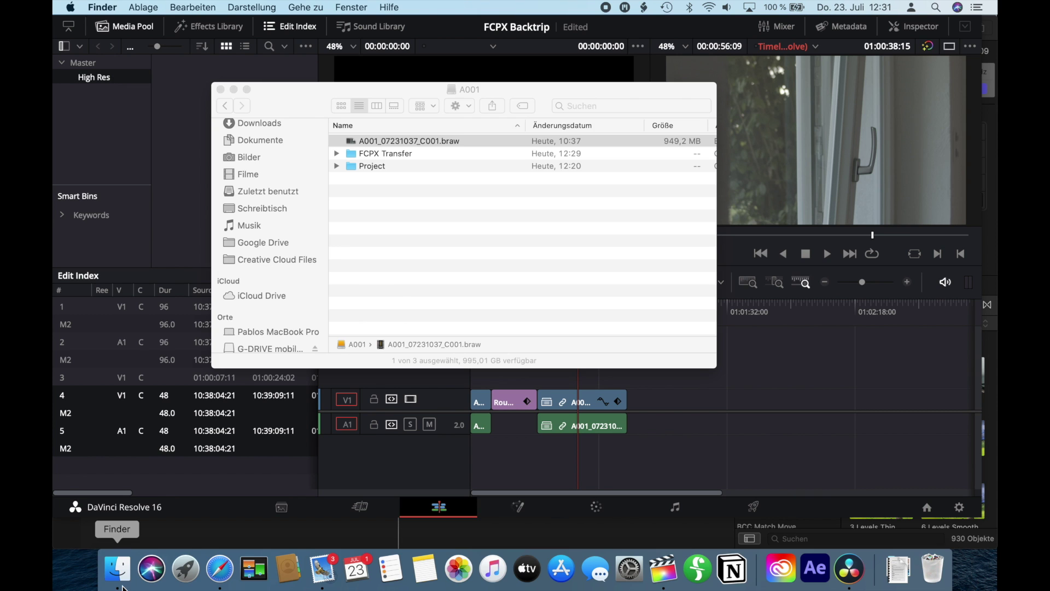
left_click_drag(401, 141, 186, 87)
Turn off Conform Lock Enabled for the last and first video clips in the timeline.
right_click(556, 401)
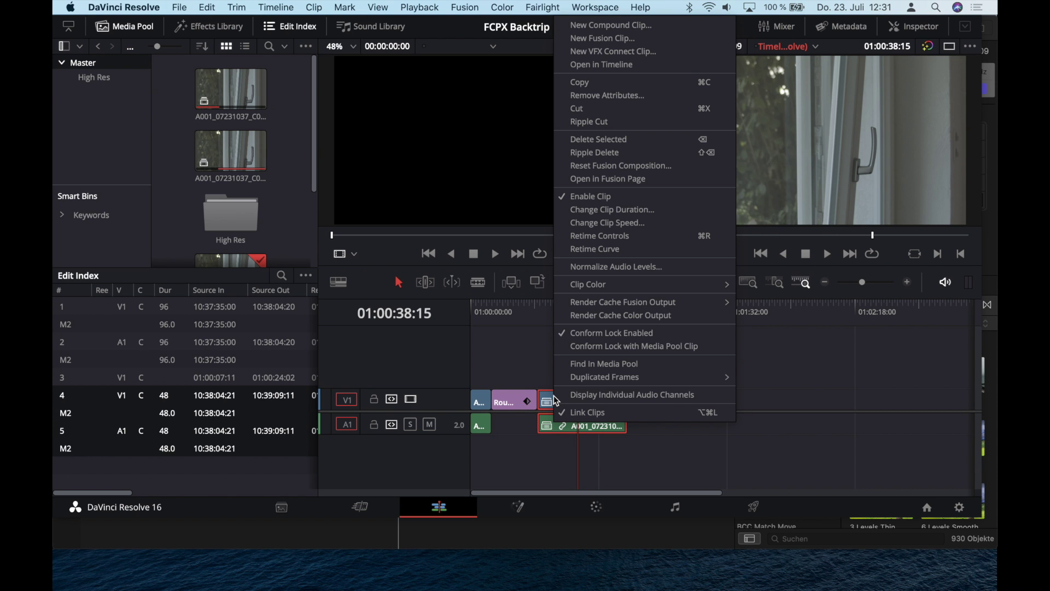
left_click(616, 337)
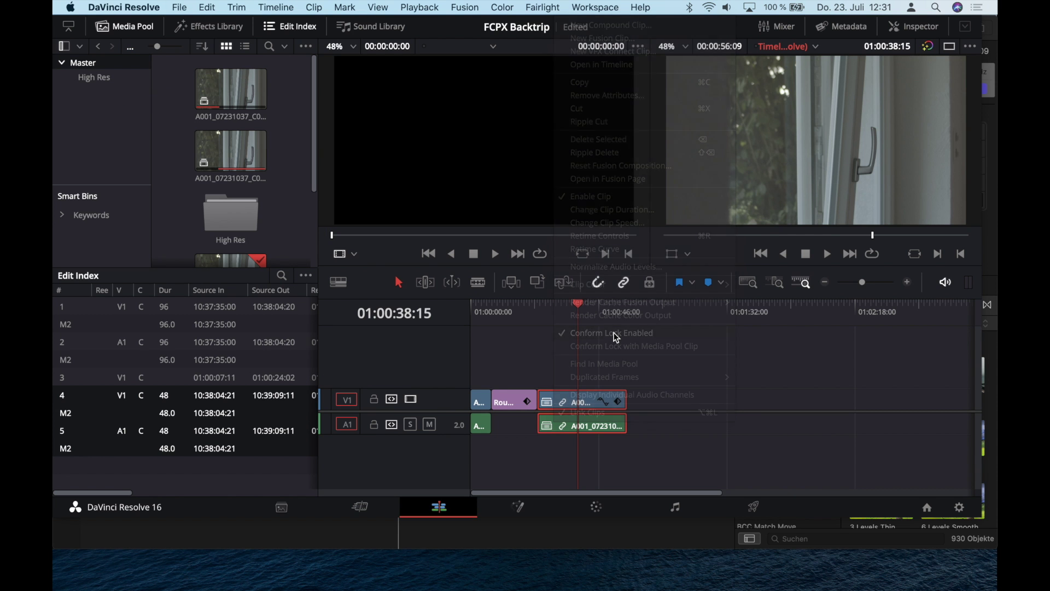
right_click(483, 404)
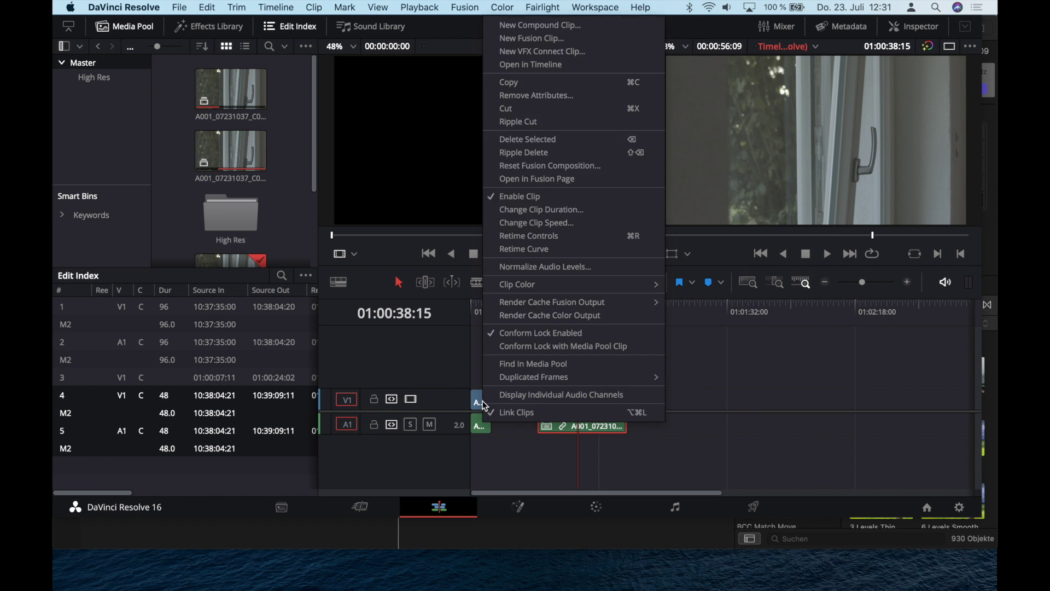
left_click(537, 334)
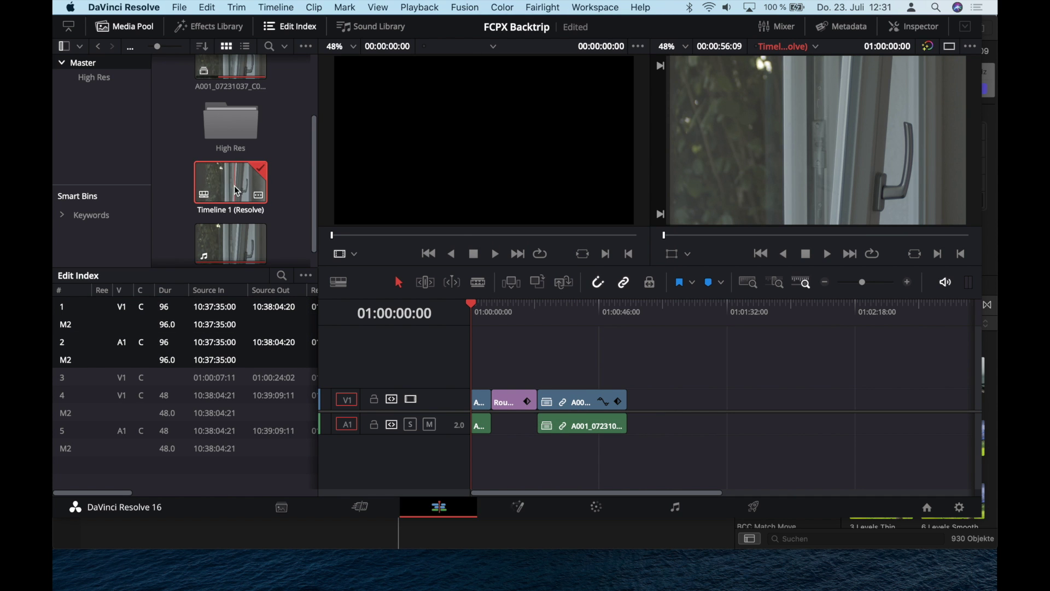
Reconform Timeline 1 (Resolve) from the High Res bin only, matching clips by source timecode and tight file name.
right_click(234, 186)
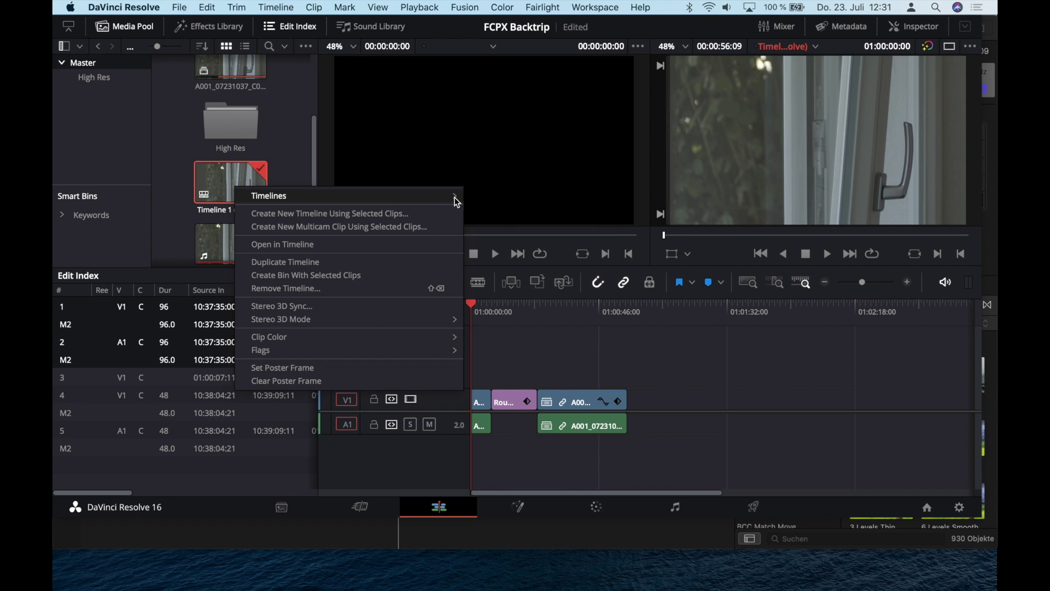
mouse_move(457, 196)
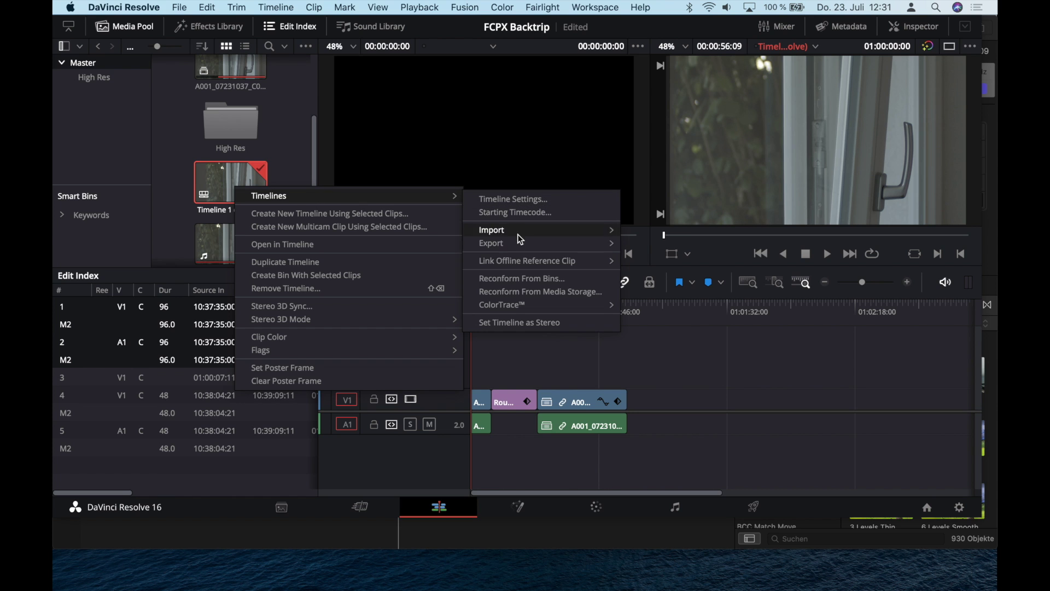
left_click(516, 281)
left_click(195, 189)
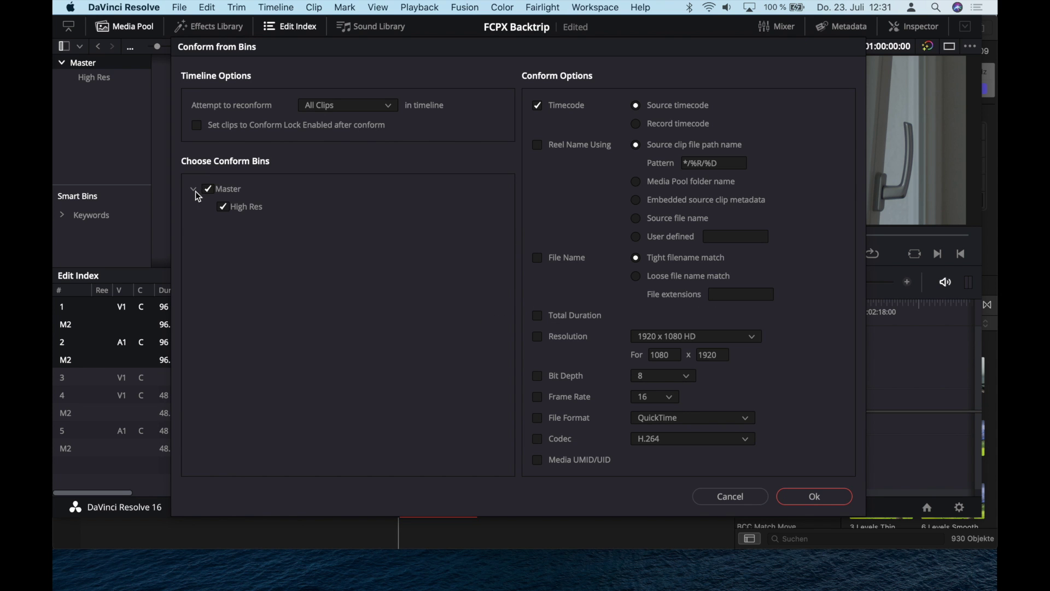
left_click(210, 189)
left_click(222, 206)
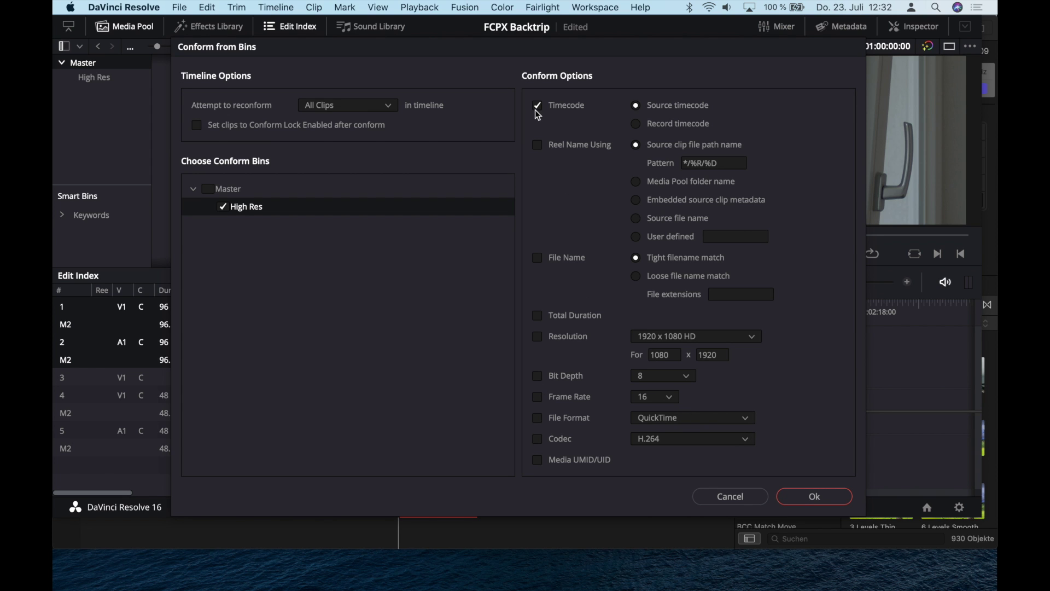
left_click(537, 258)
left_click(796, 497)
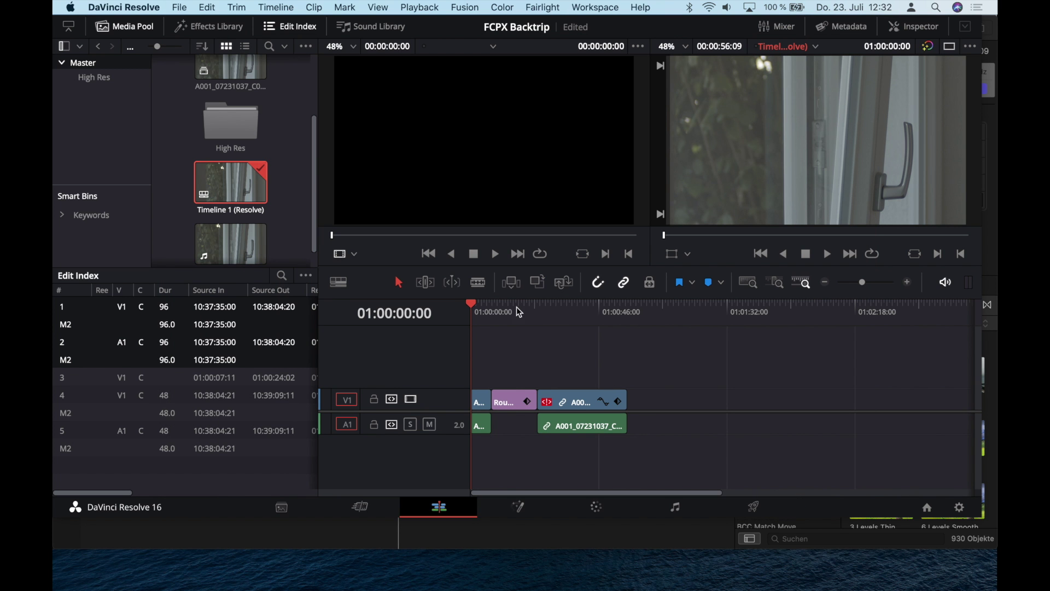
Resolve the last clip's media conflict by changing its source to A001_07231037_C001.braw.
left_click_drag(518, 311, 550, 312)
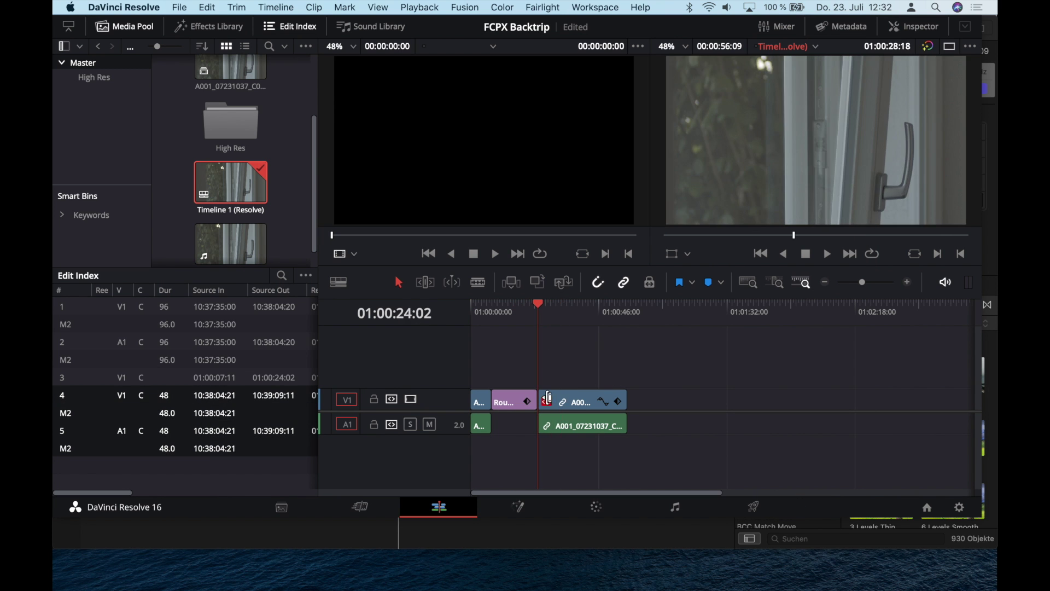
left_click(549, 400)
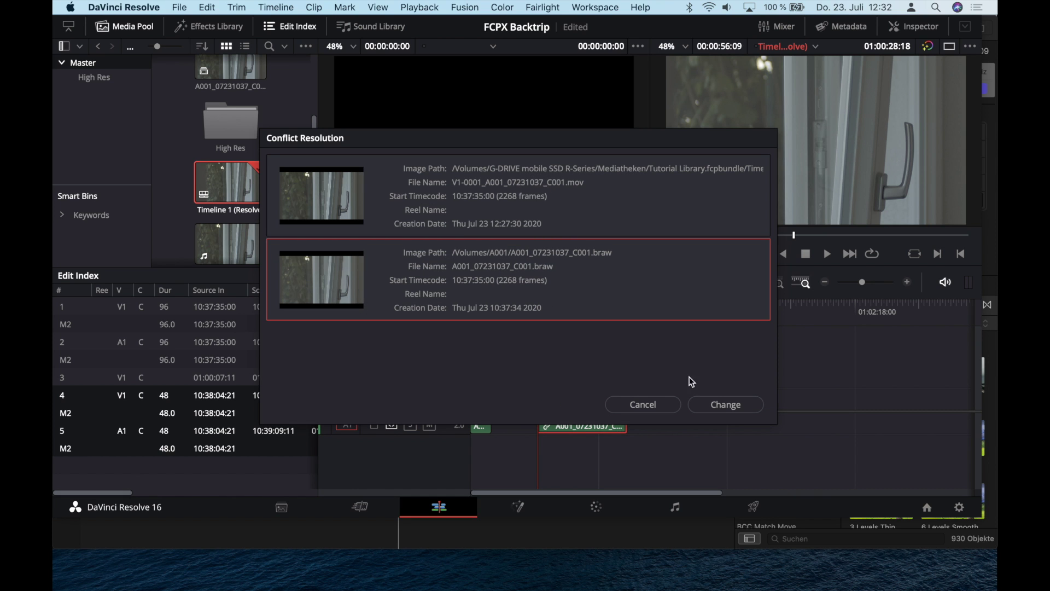
left_click(724, 408)
Set the first clip's Camera Raw decoding to use Camera Metadata for colour grading.
left_click(596, 509)
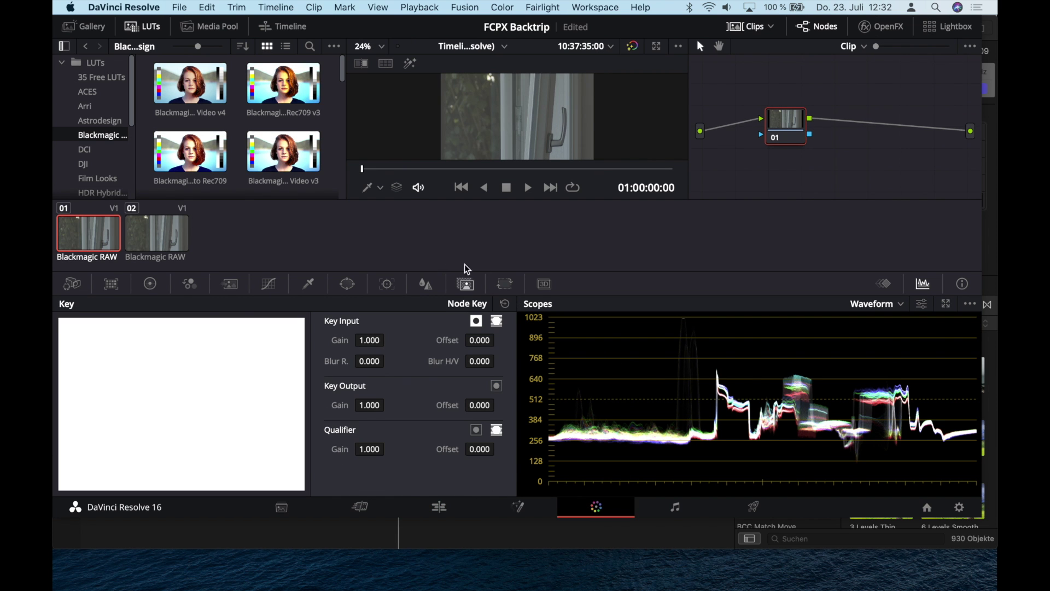
left_click(72, 284)
left_click(146, 326)
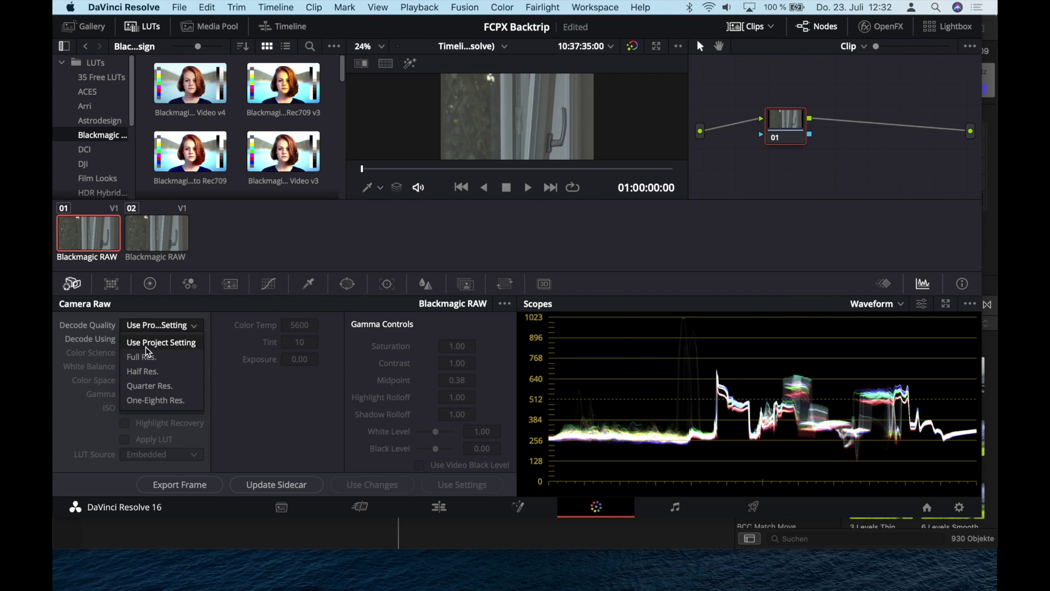
left_click(147, 326)
left_click(145, 339)
left_click(141, 359)
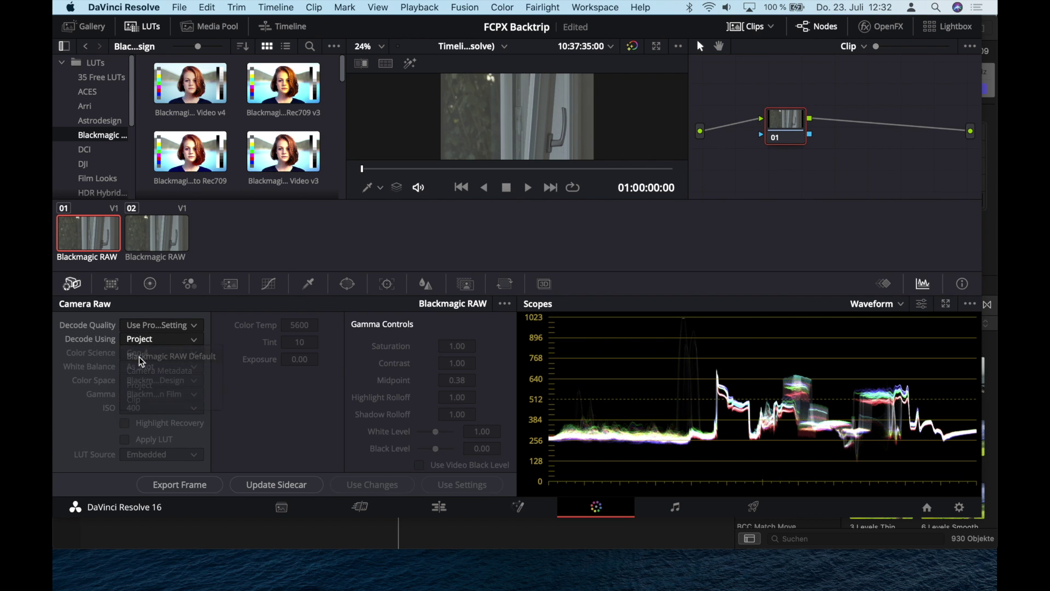
left_click(143, 339)
left_click(145, 370)
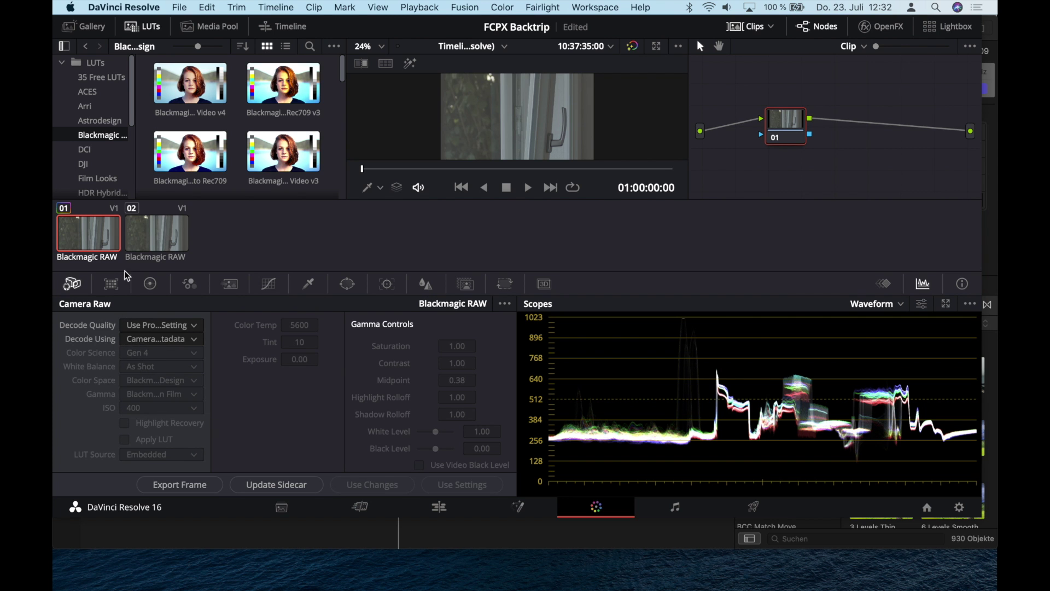
Grade the first clip with the Log color wheels, setting Shadow to -0.33 and Highlight to 0.31.
left_click(115, 283)
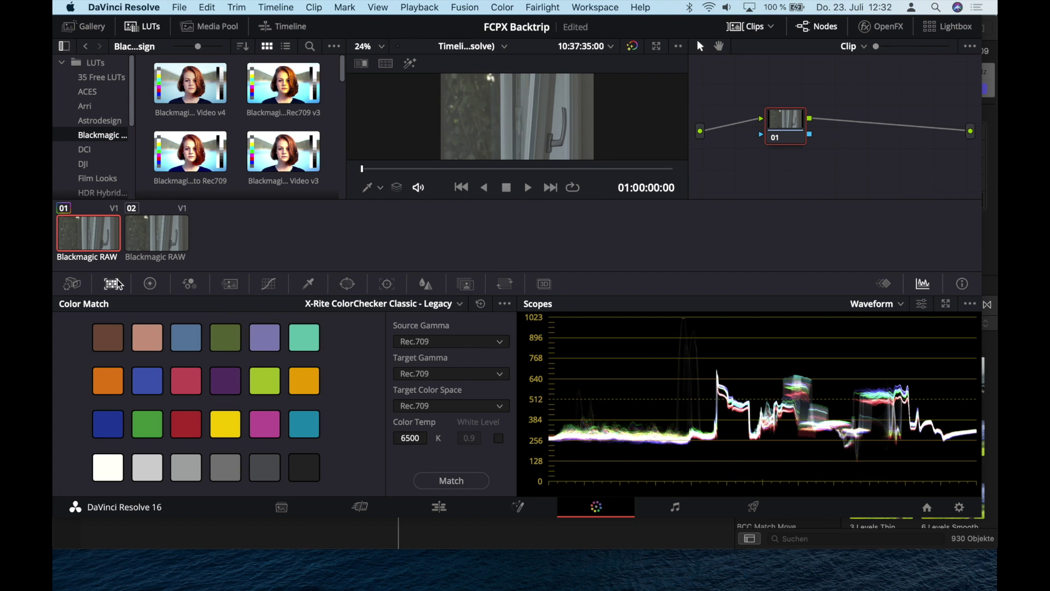
left_click(150, 283)
left_click(484, 304)
left_click(447, 352)
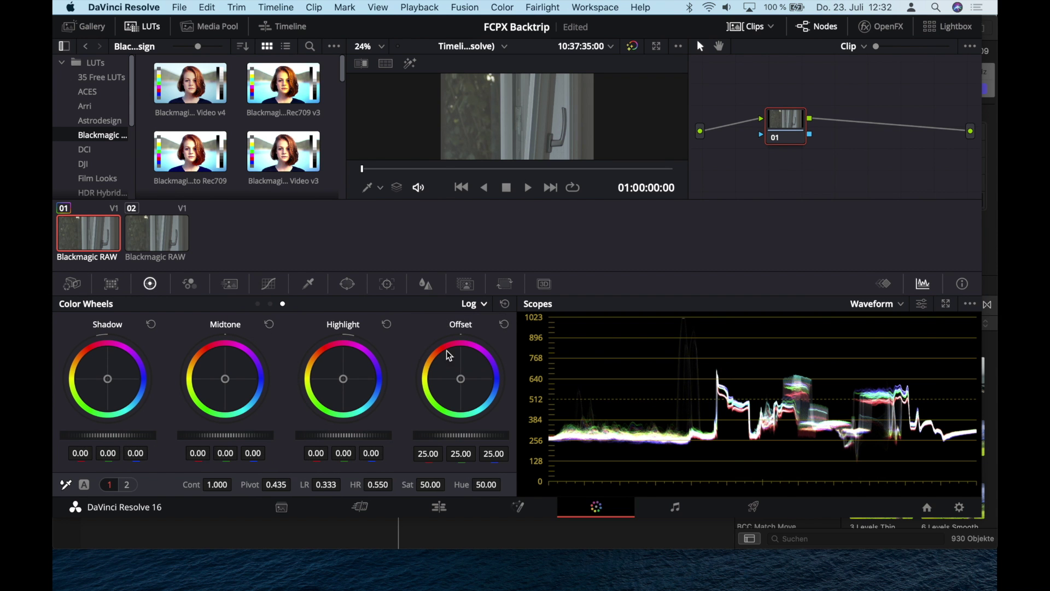
left_click_drag(108, 435, 88, 435)
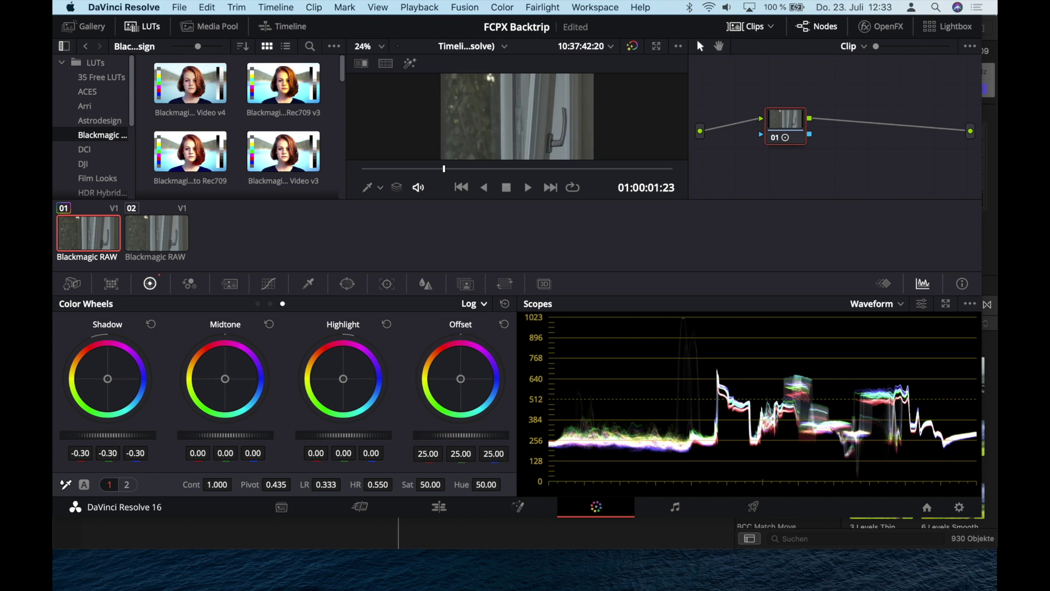
Add a serial node after the first clip's node 01 and apply the 3D LUT IWLTBAP Arapaho - LOG to it.
right_click(788, 130)
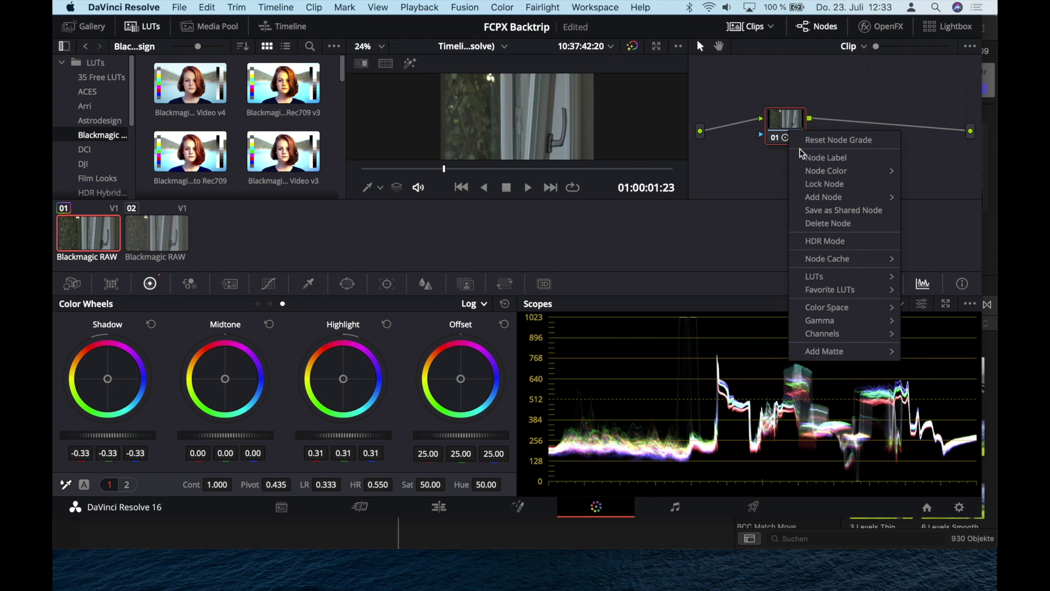
mouse_move(875, 197)
left_click(733, 202)
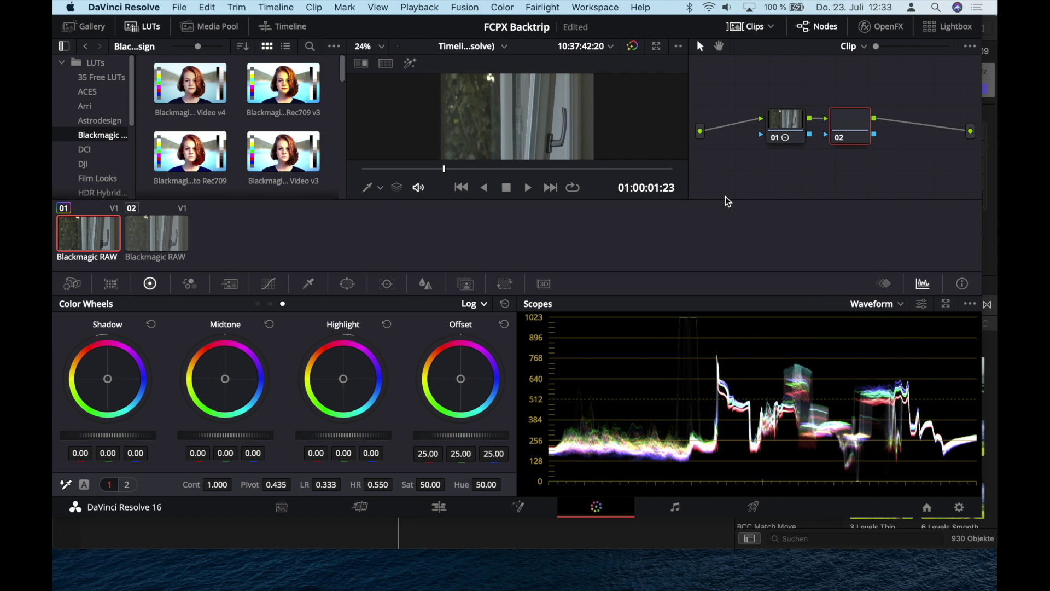
right_click(846, 127)
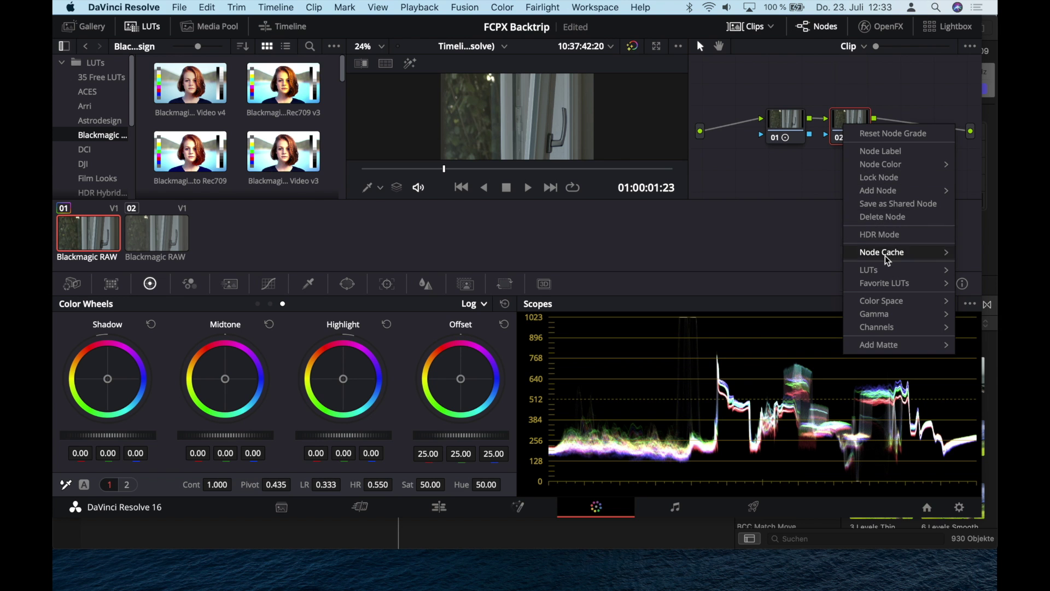
mouse_move(875, 270)
mouse_move(785, 316)
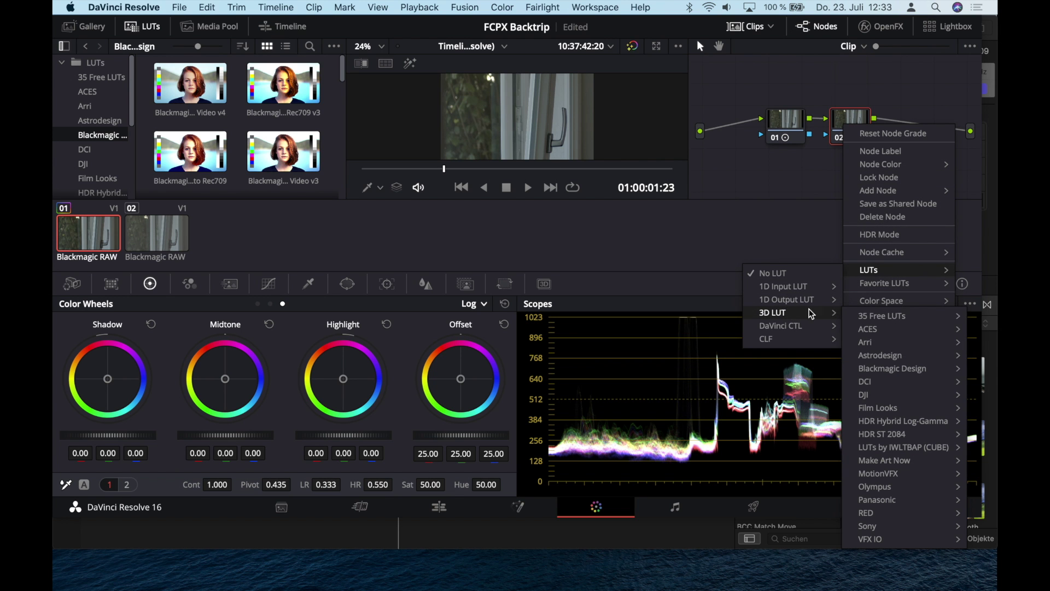
mouse_move(899, 448)
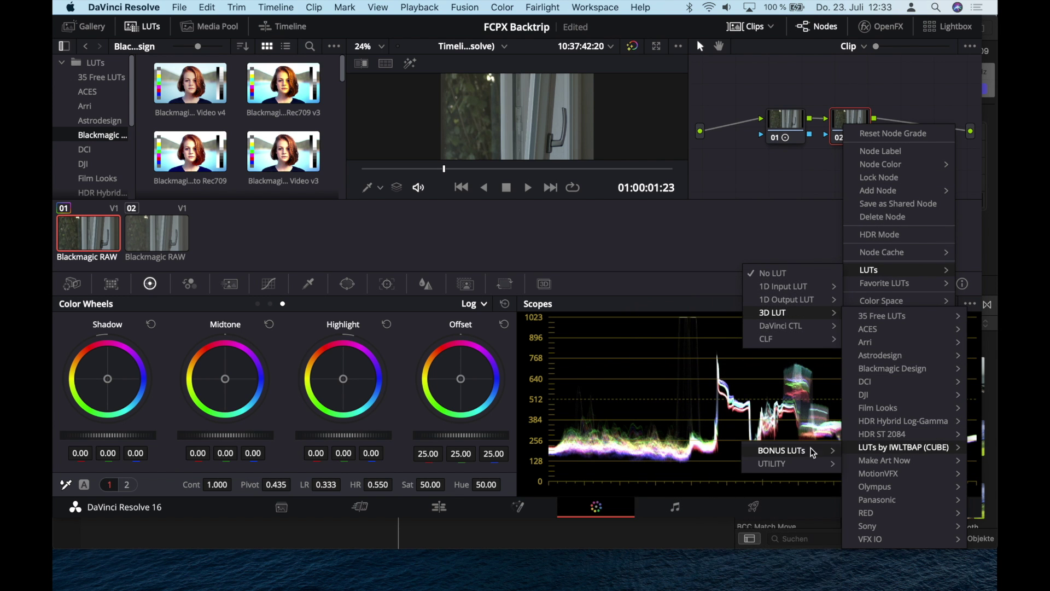
mouse_move(809, 451)
mouse_move(858, 471)
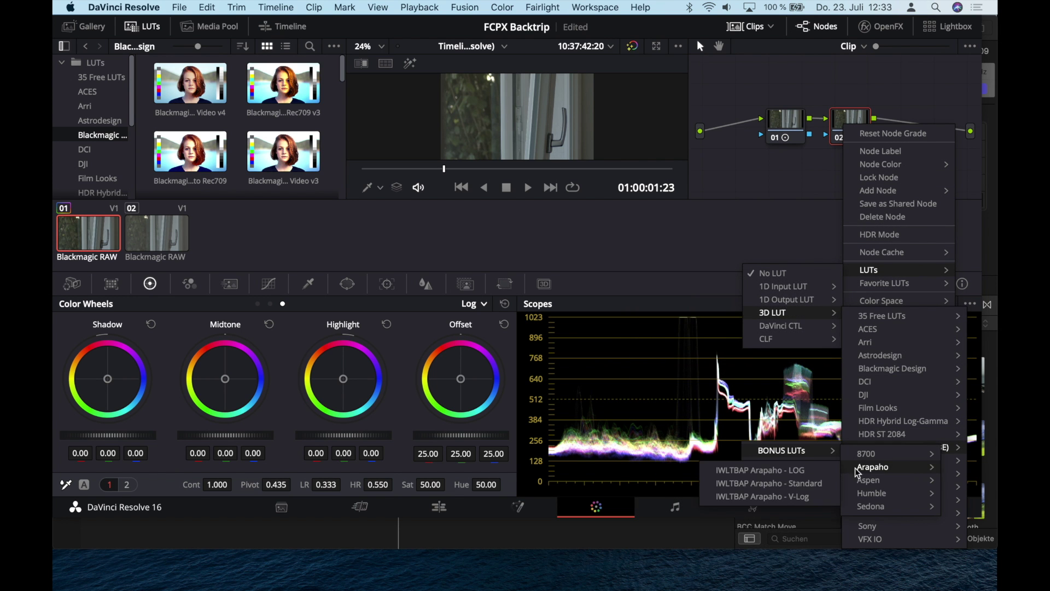
left_click(803, 470)
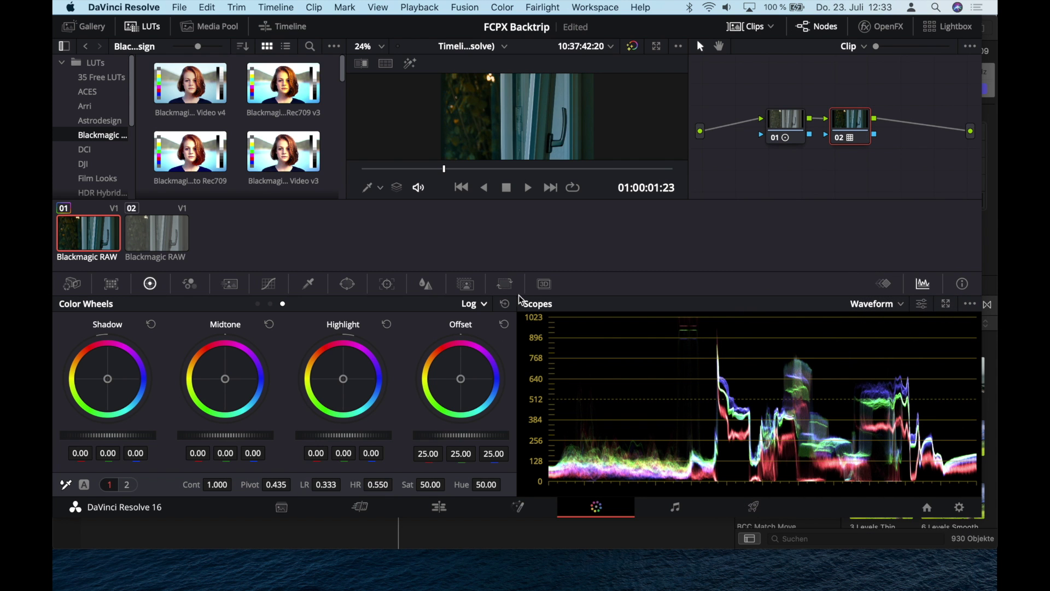
Reduce the LUT node's Key Output gain to 0.568.
left_click(504, 286)
left_click(472, 289)
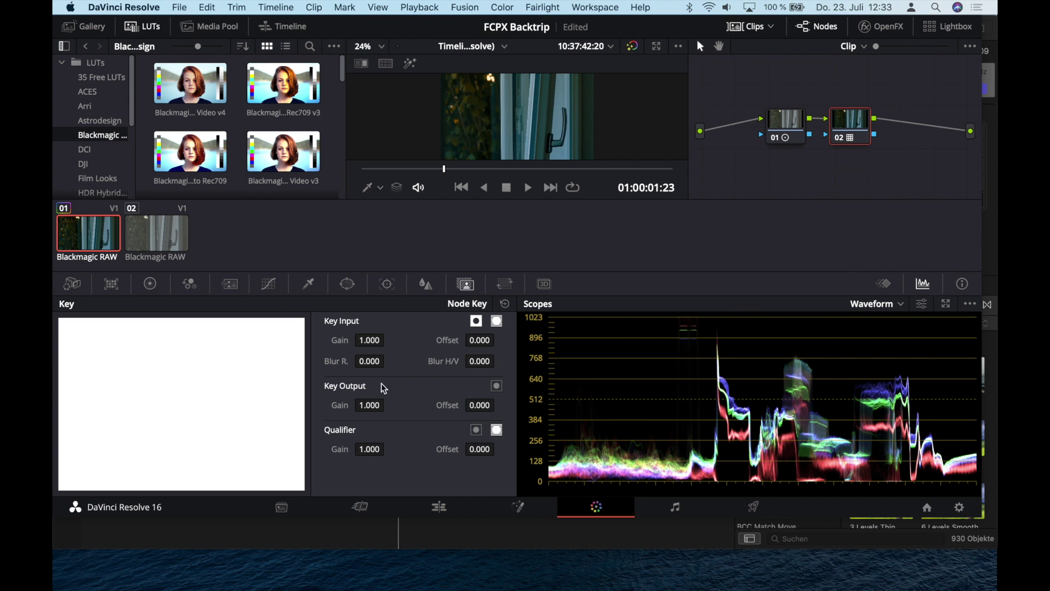
left_click_drag(388, 405, 361, 405)
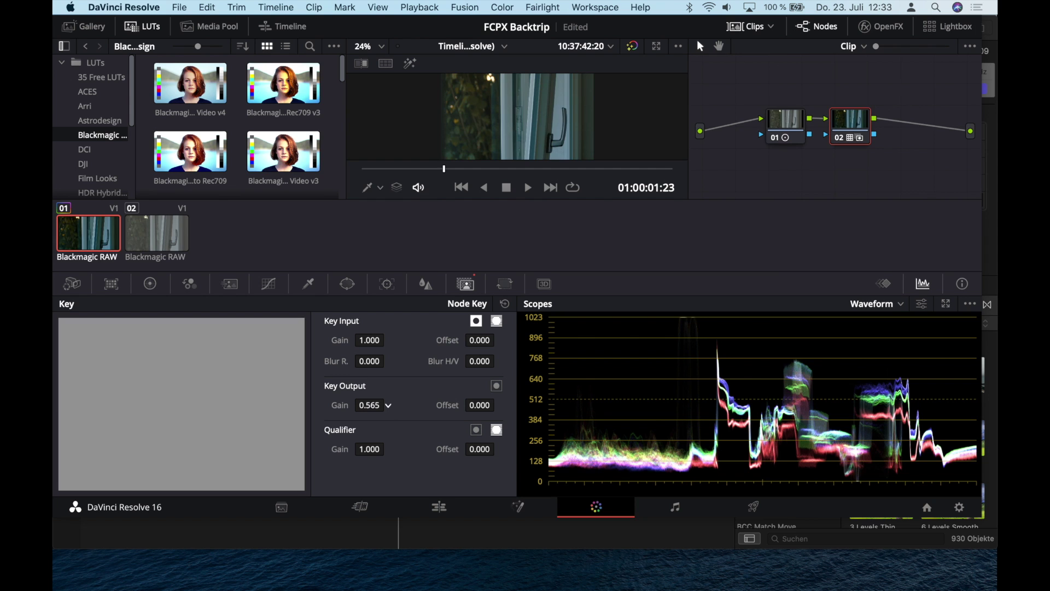
Copy the first clip's node grades to the second clip, adding a serial node there for the LUT grade.
left_click(157, 233)
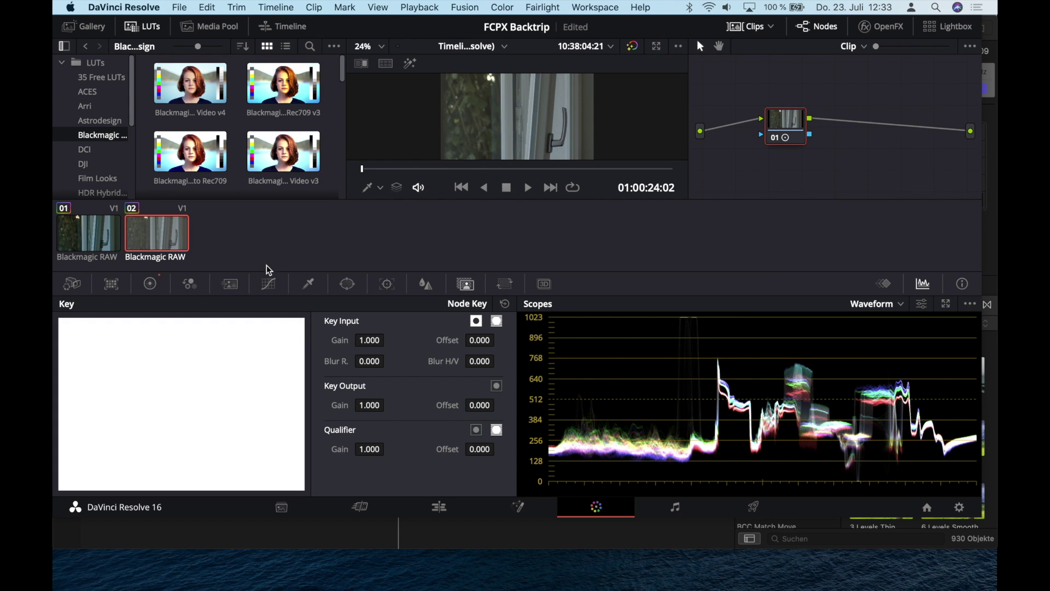
left_click(88, 232)
left_click(858, 123)
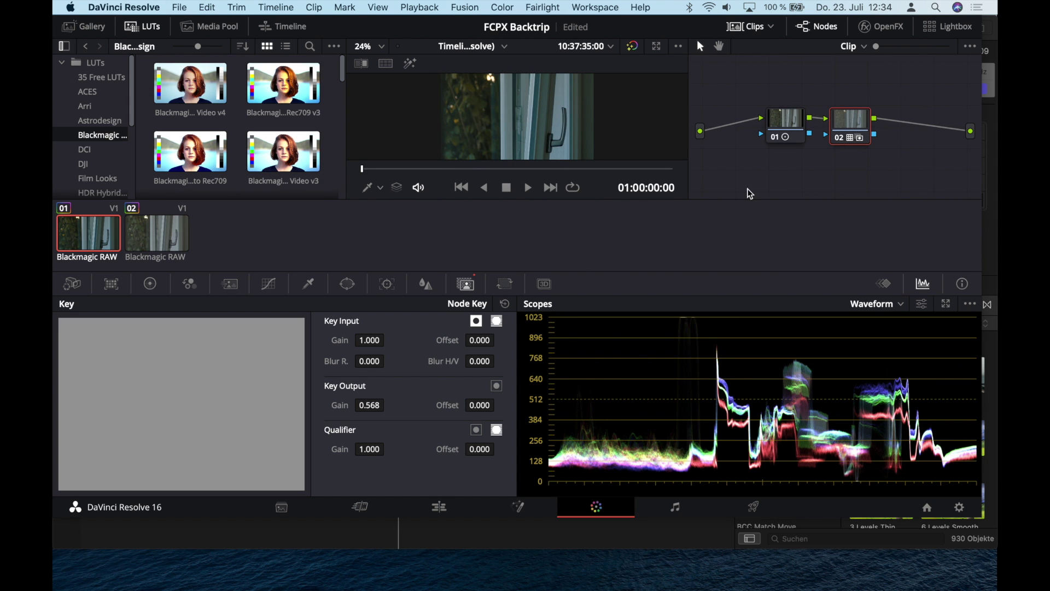
left_click(136, 255)
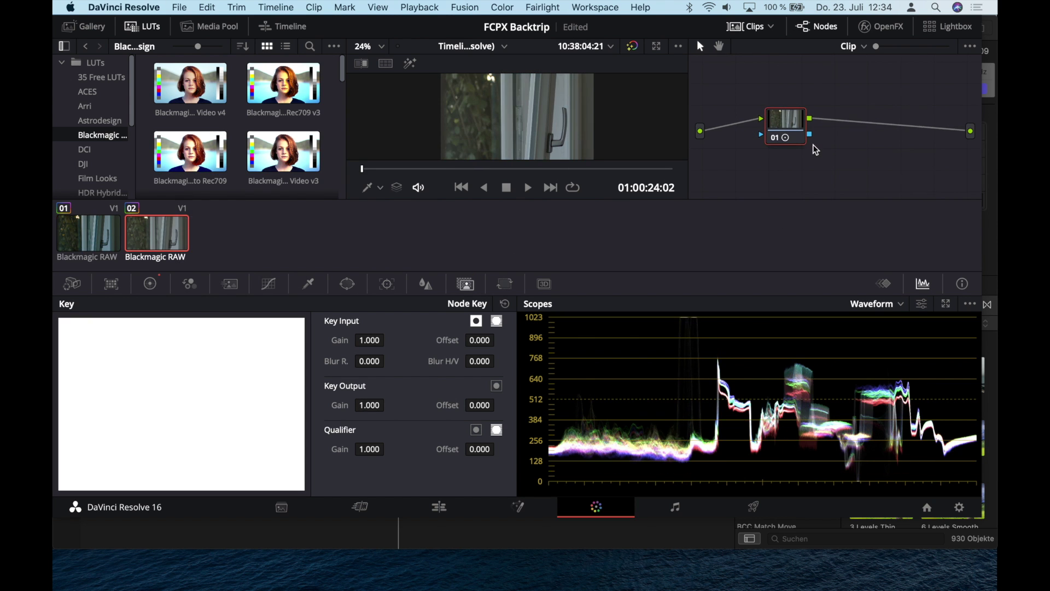
right_click(787, 132)
mouse_move(829, 198)
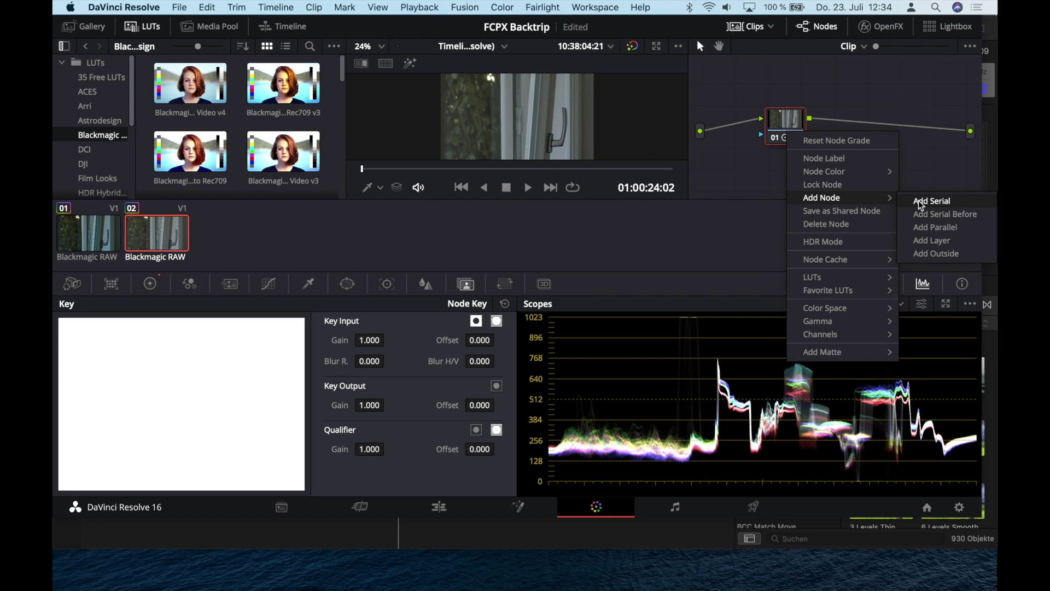
left_click(929, 201)
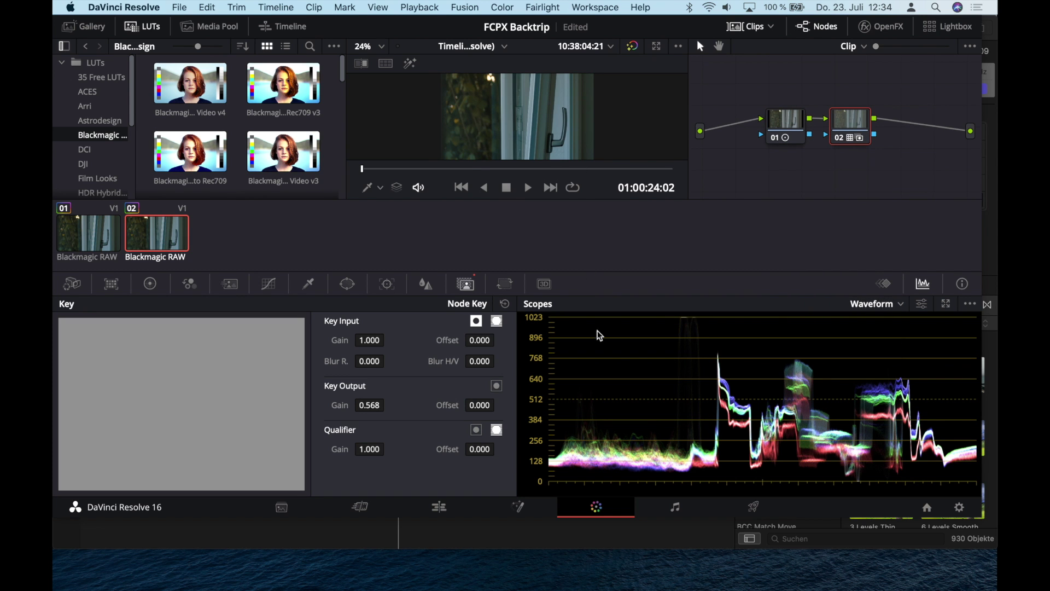
Set up the timeline's delivery with the Final Cut Pro X render preset.
left_click(758, 509)
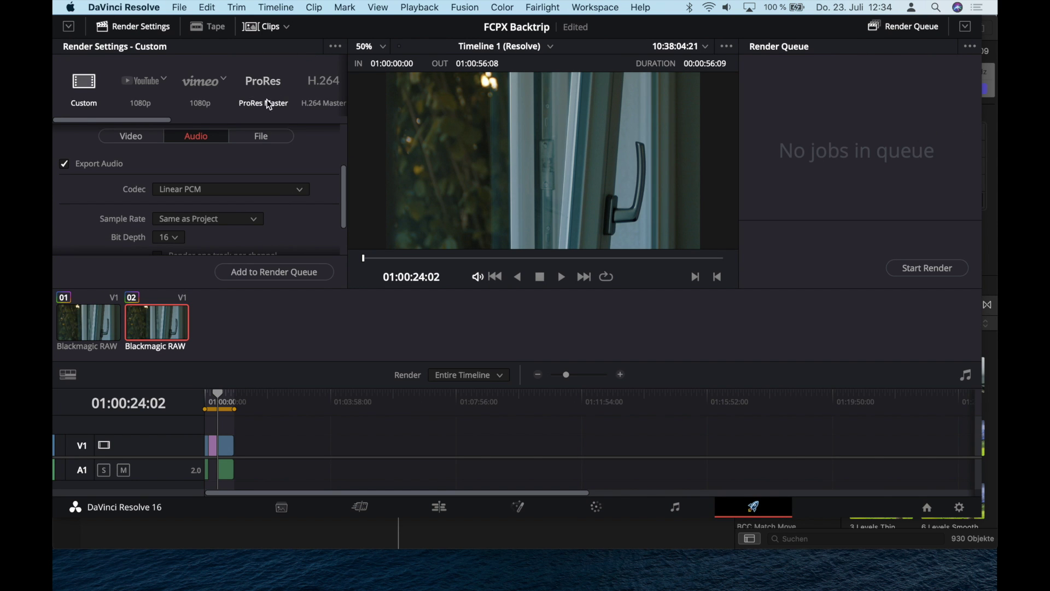
scroll(267, 100, "right", 5)
left_click(256, 82)
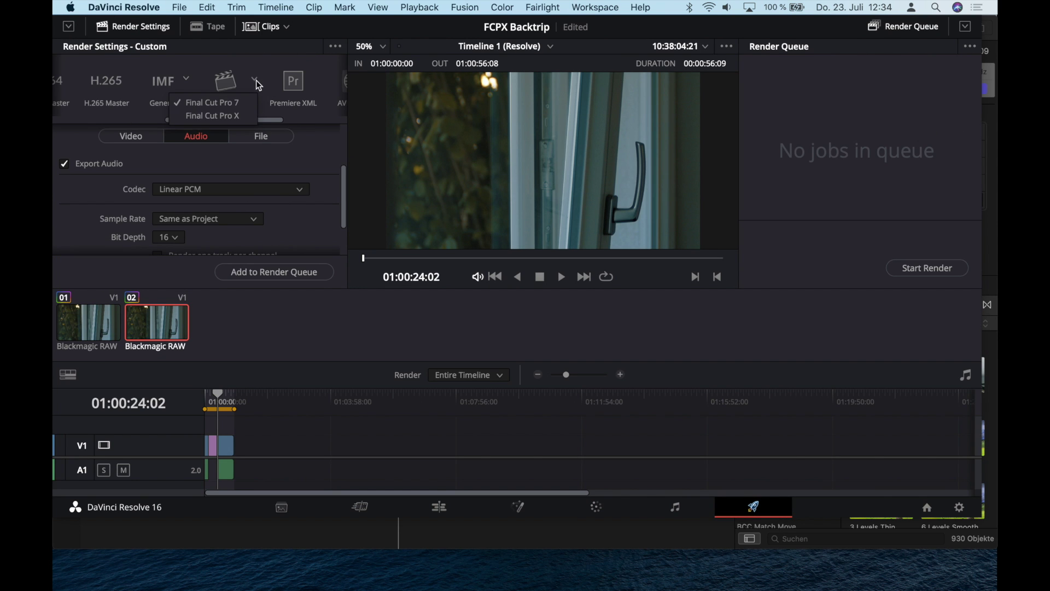
left_click(216, 116)
scroll(236, 175, "down", 2)
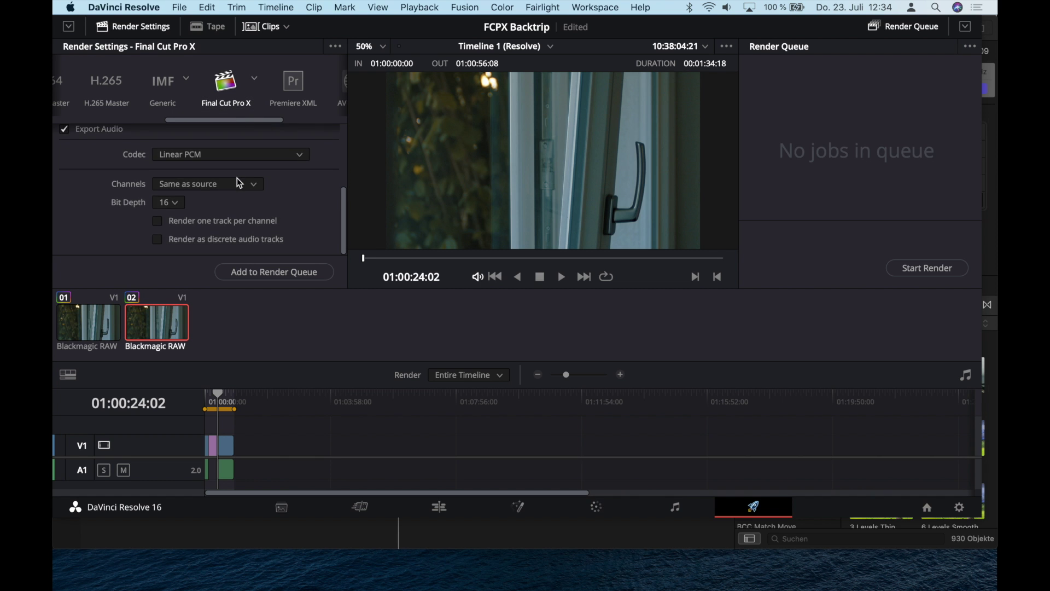
scroll(238, 179, "up", 5)
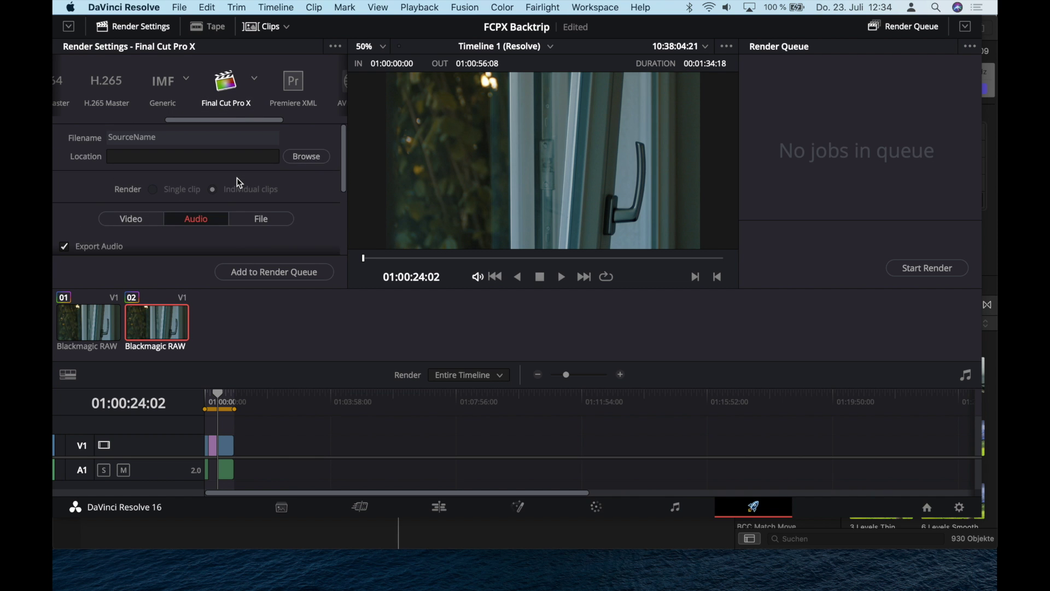
Create a folder named "Roundtrip" inside FCPX Transfer and set it as the render location.
left_click(302, 157)
left_click(301, 366)
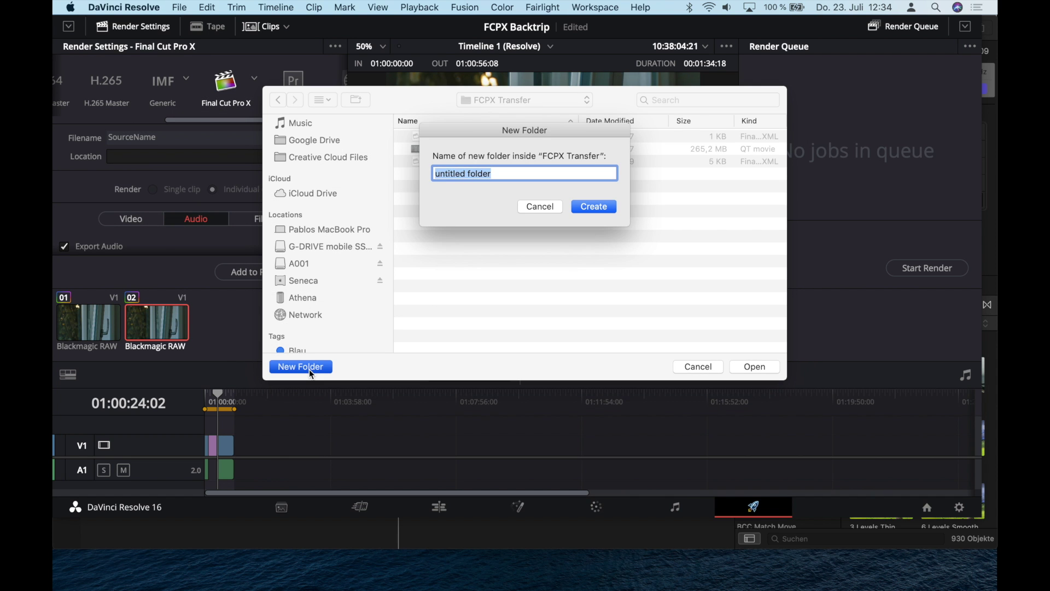
type("Roundtrip")
key("Return")
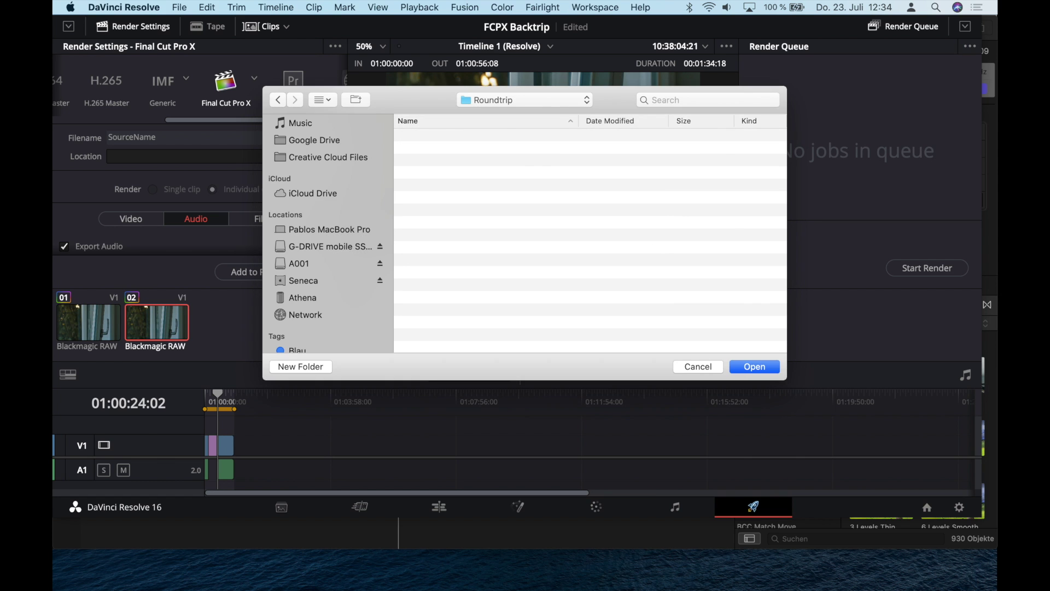
left_click(738, 366)
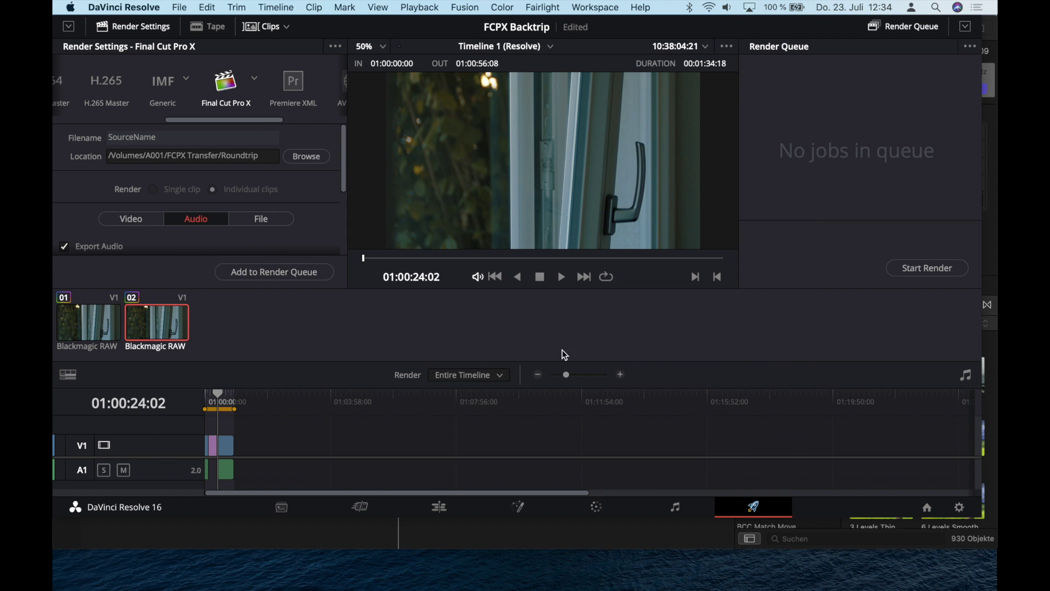
Check the audio export settings and choose Apple ProRes 422 HQ as the video export type.
scroll(297, 231, "down", 5)
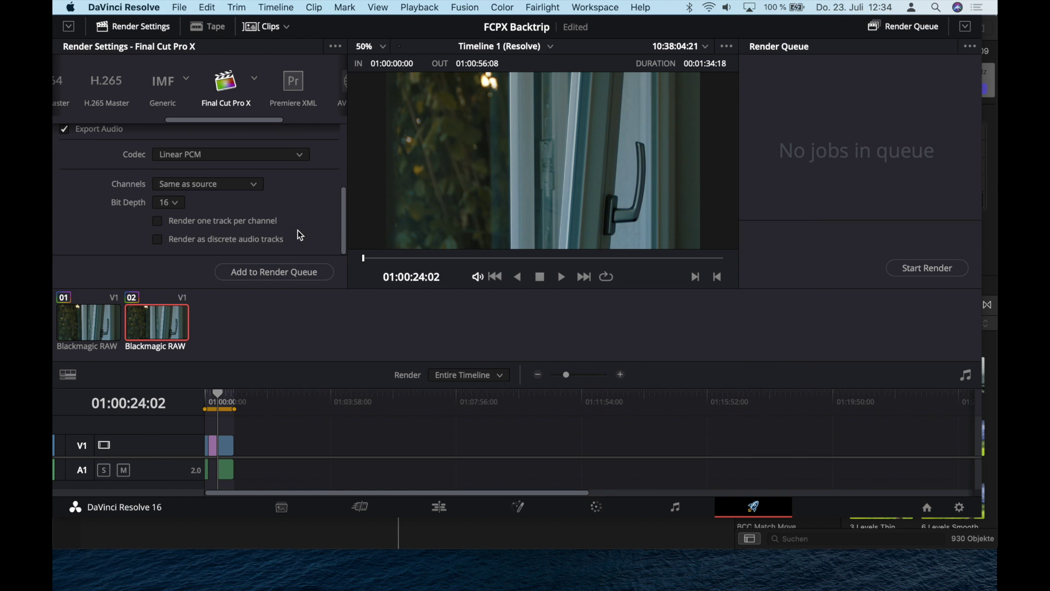
scroll(148, 143, "up", 5)
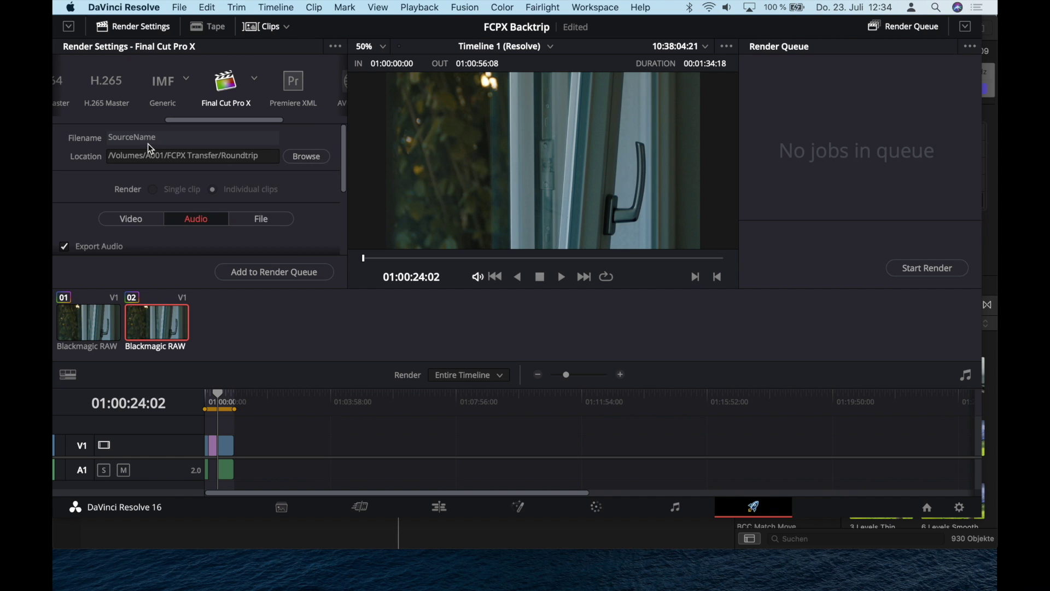
left_click(133, 220)
scroll(134, 223, "down", 3)
scroll(136, 226, "up", 1)
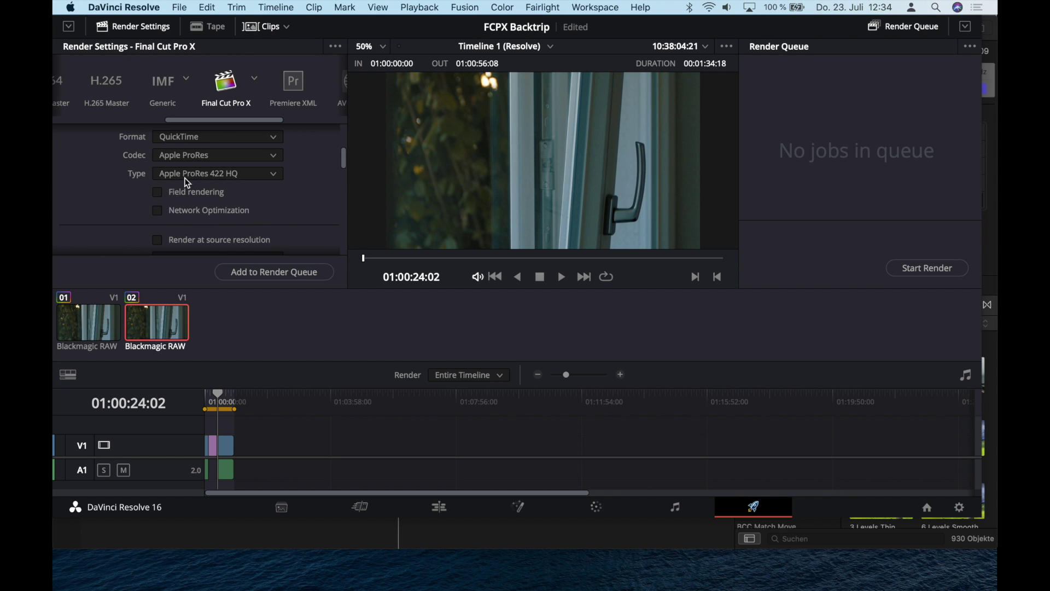
left_click(185, 175)
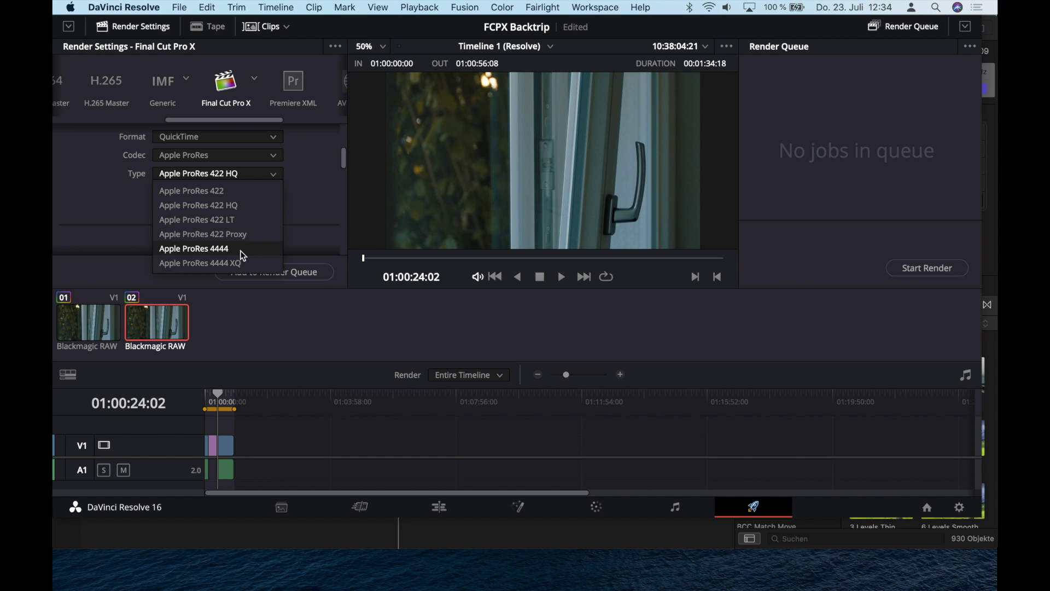
left_click(262, 208)
scroll(262, 209, "up", 2)
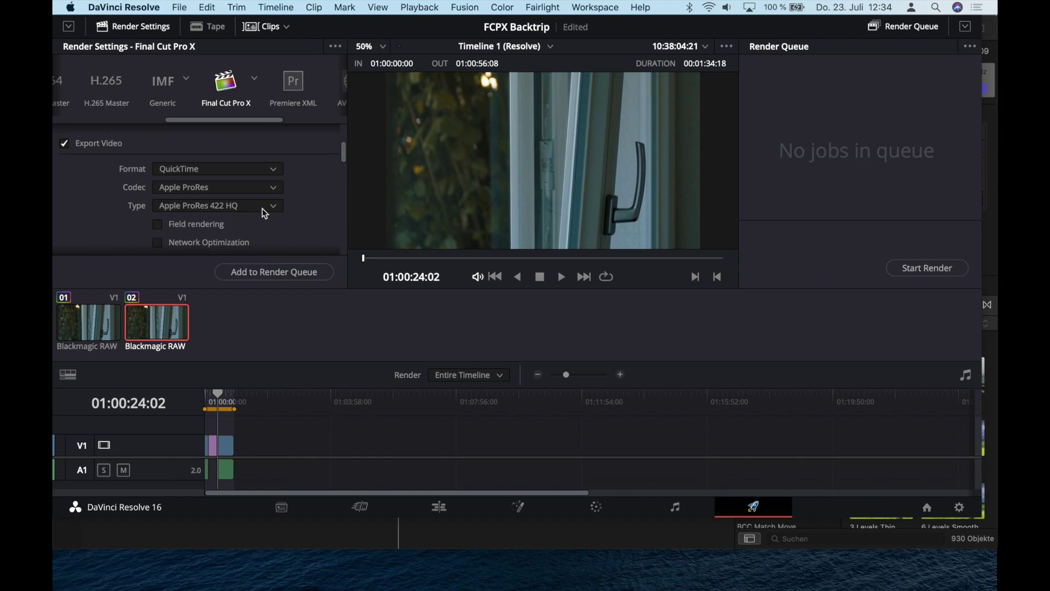
Review the advanced video settings, add the timeline to the render queue and start rendering it.
scroll(261, 208, "down", 5)
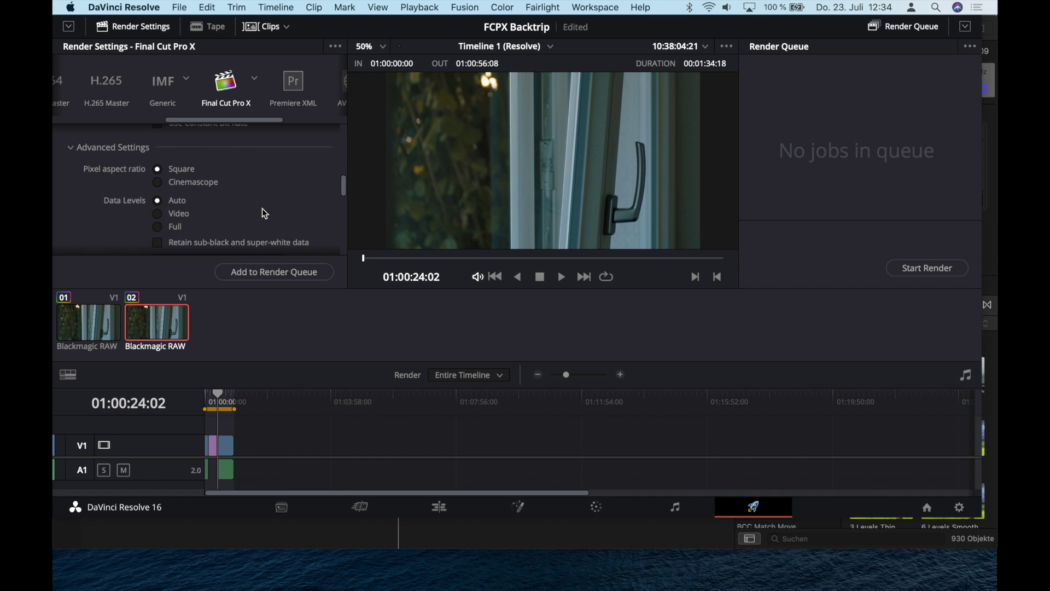
scroll(262, 208, "down", 2)
scroll(162, 224, "down", 3)
scroll(159, 208, "up", 2)
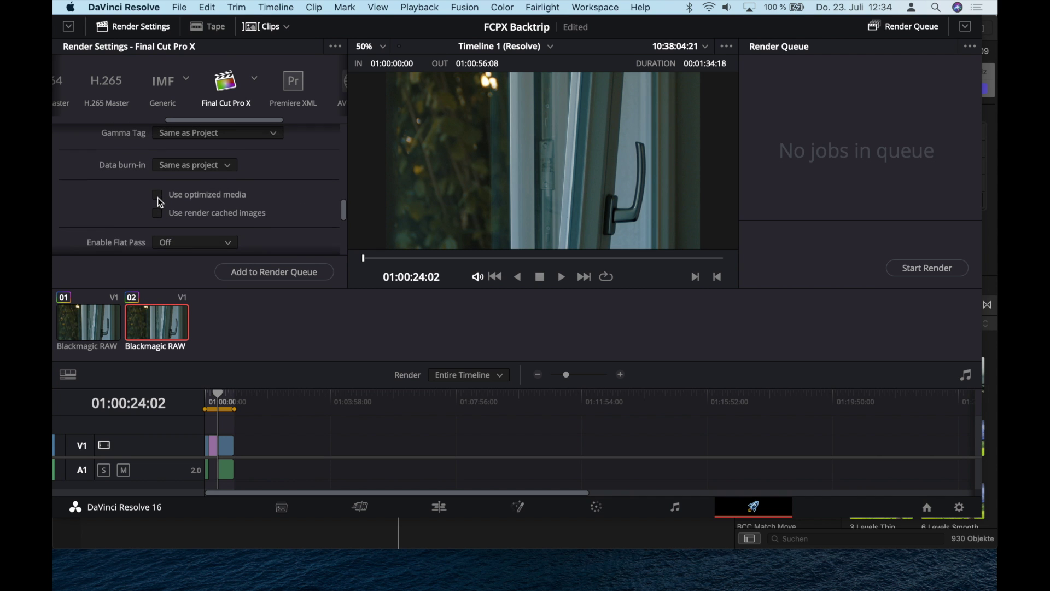
left_click(275, 275)
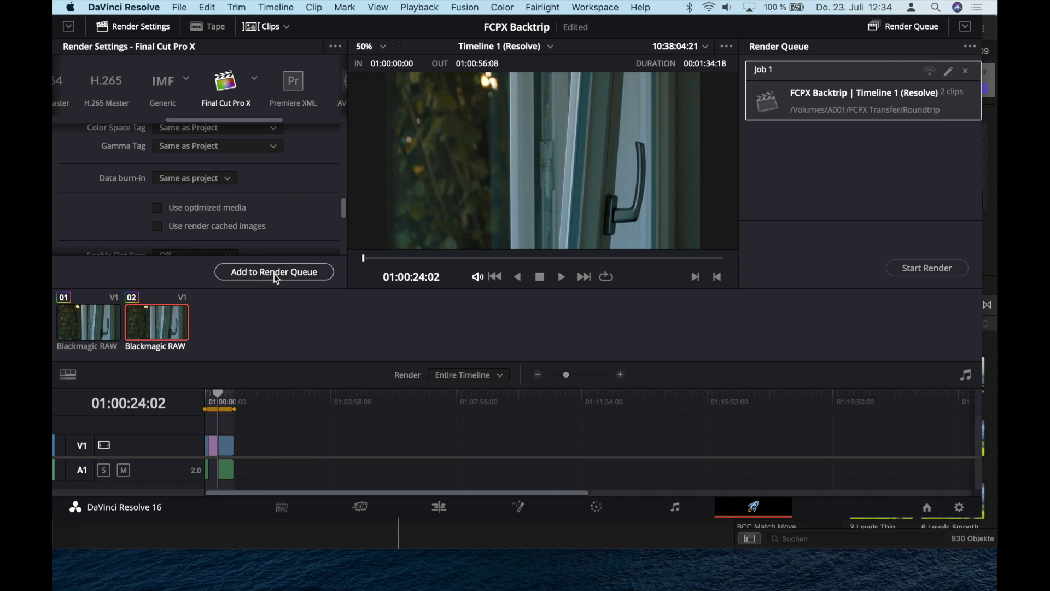
left_click(927, 271)
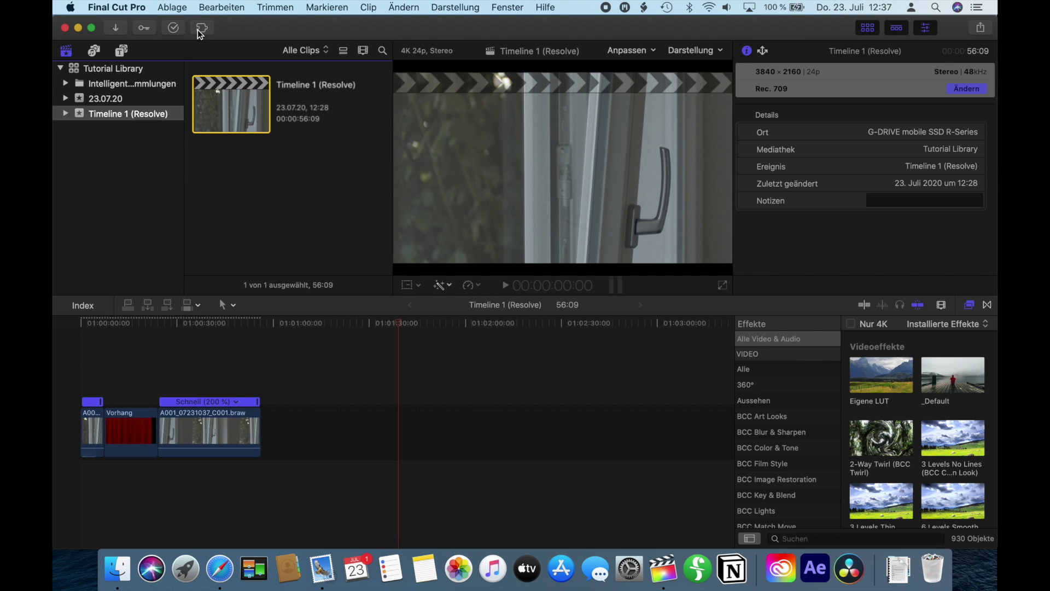
In Final Cut Pro, import the XML "Timeline 1 (Resolve).20200723123659..fcpxml" from the Roundtrip folder inside FCPX Transfer.
left_click(173, 7)
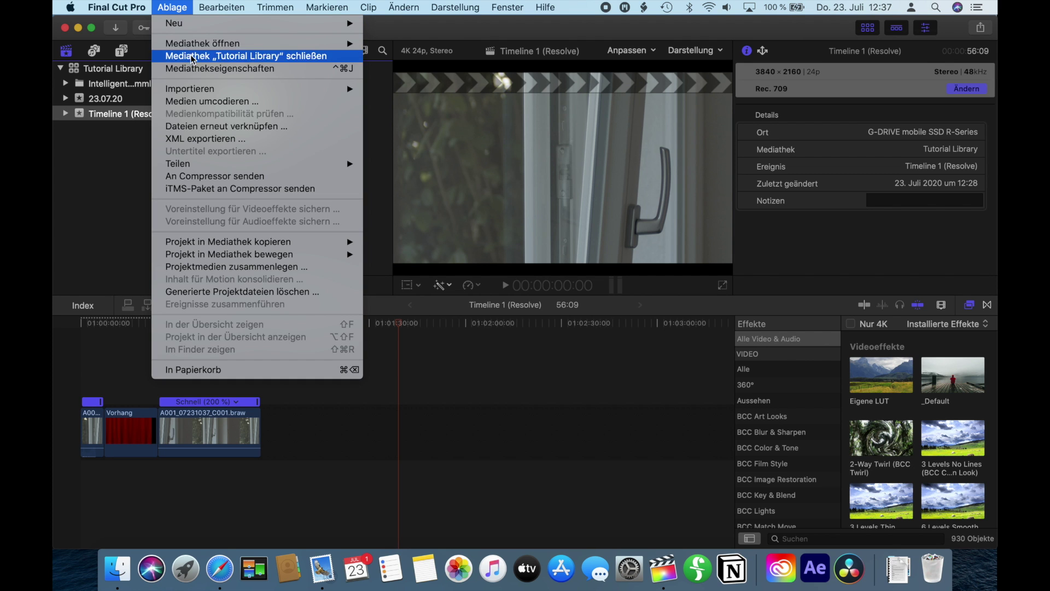
mouse_move(345, 89)
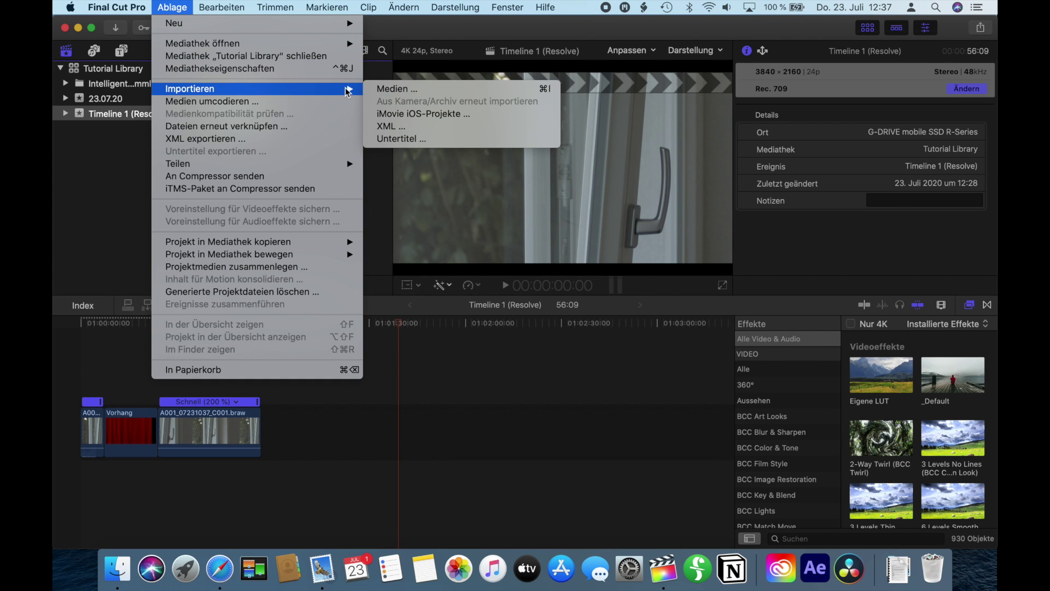
left_click(405, 124)
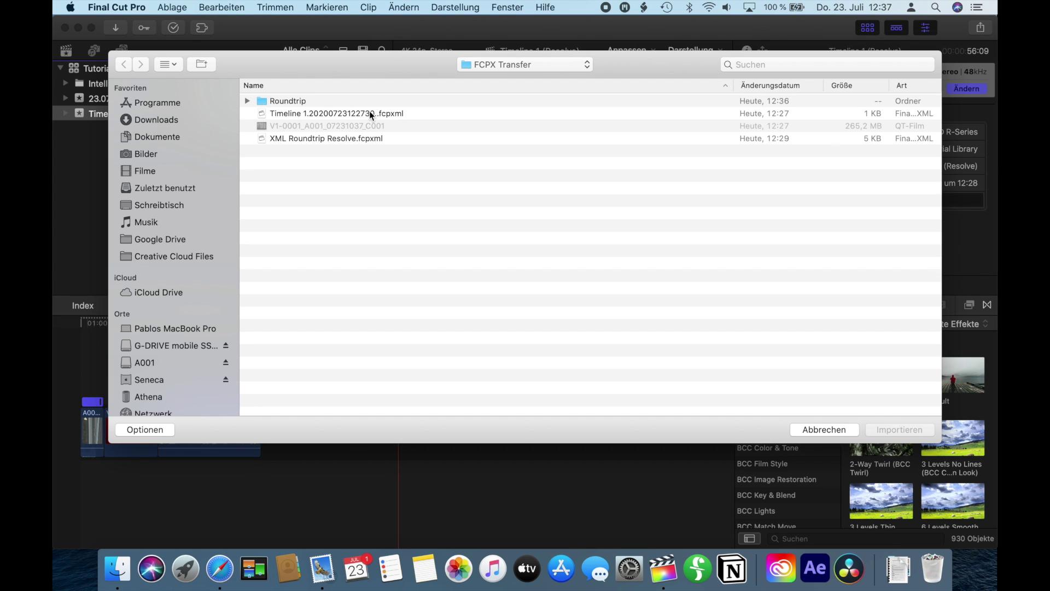
left_click(246, 102)
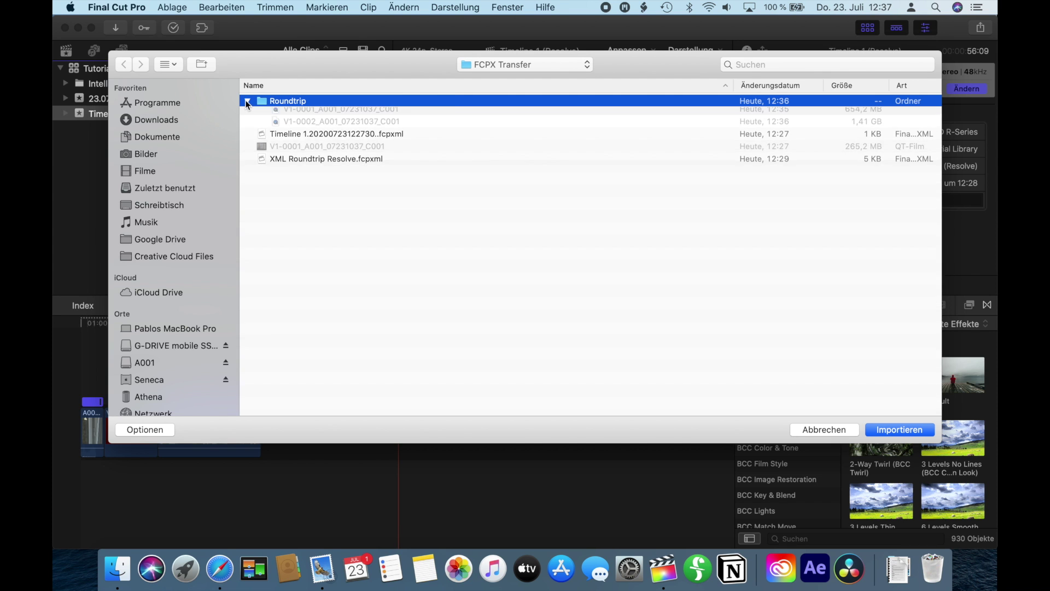
left_click(304, 114)
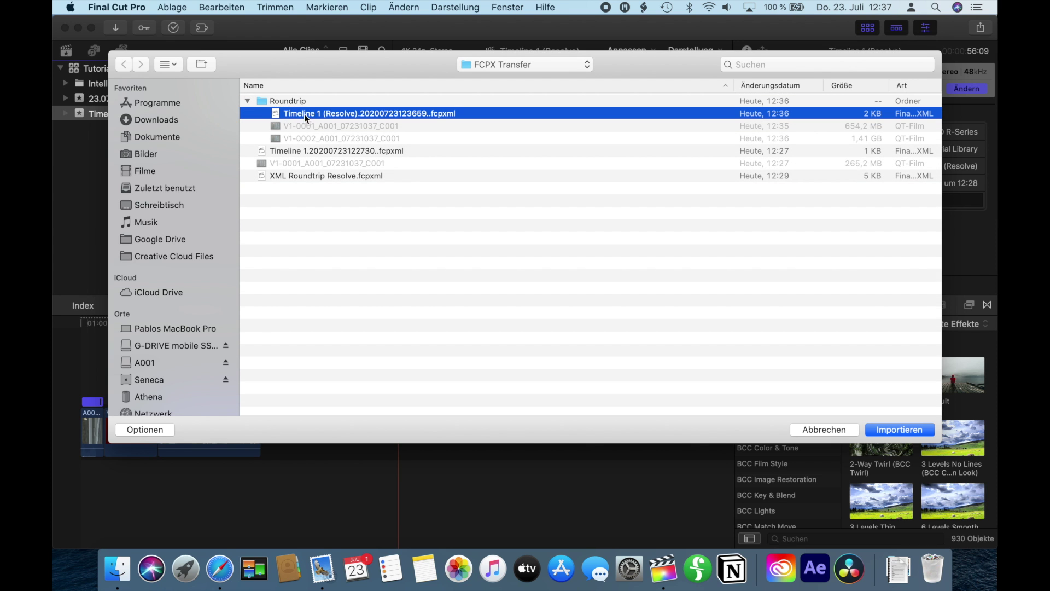
left_click(881, 428)
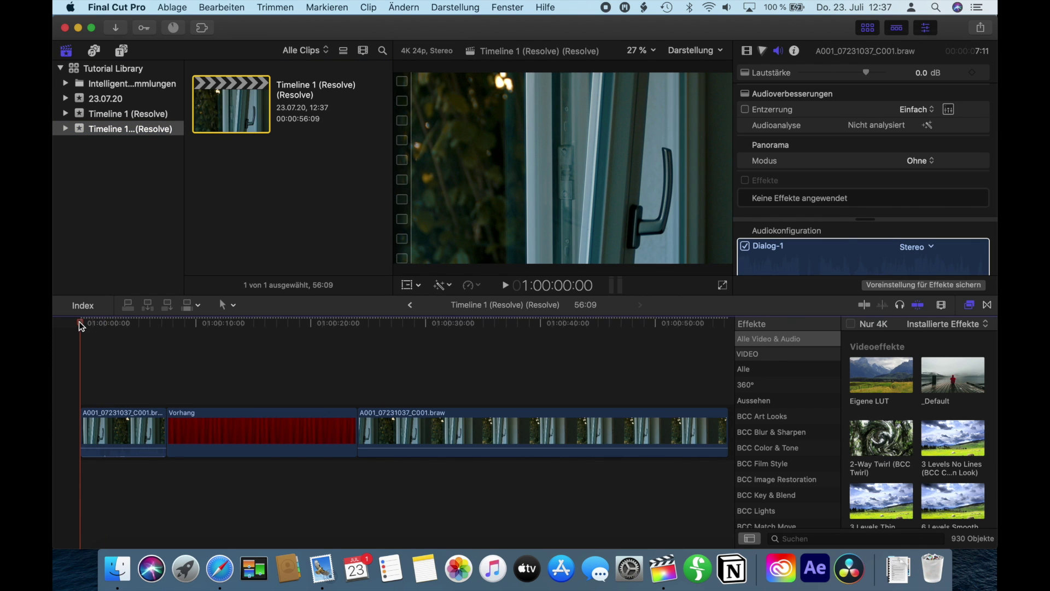
Scrub through the imported graded timeline and play it from the start to check the clips.
left_click_drag(80, 326, 629, 375)
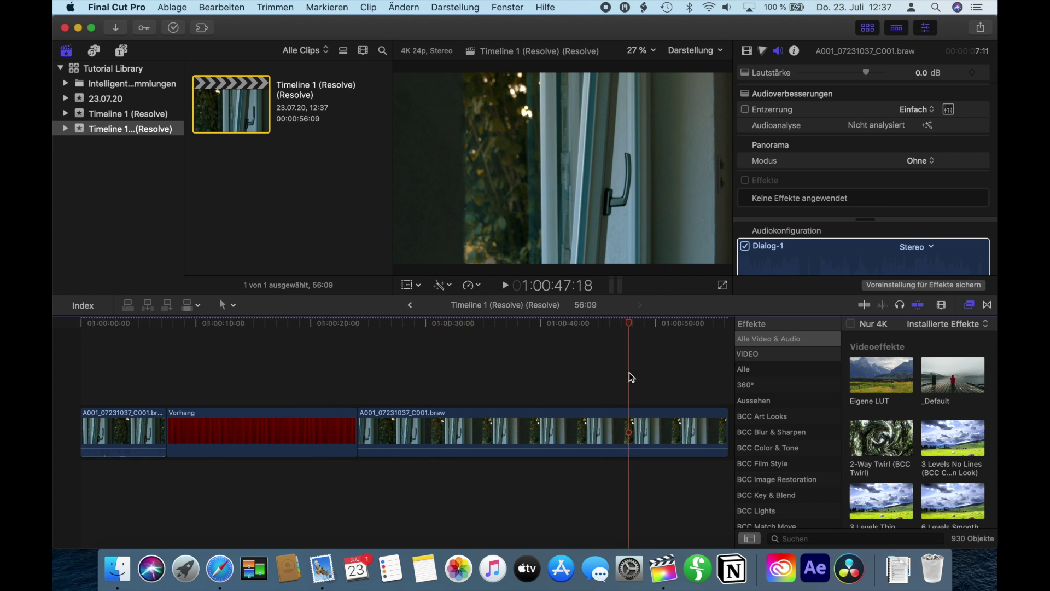
key("super+minus")
key("super+minus")
left_click(221, 321)
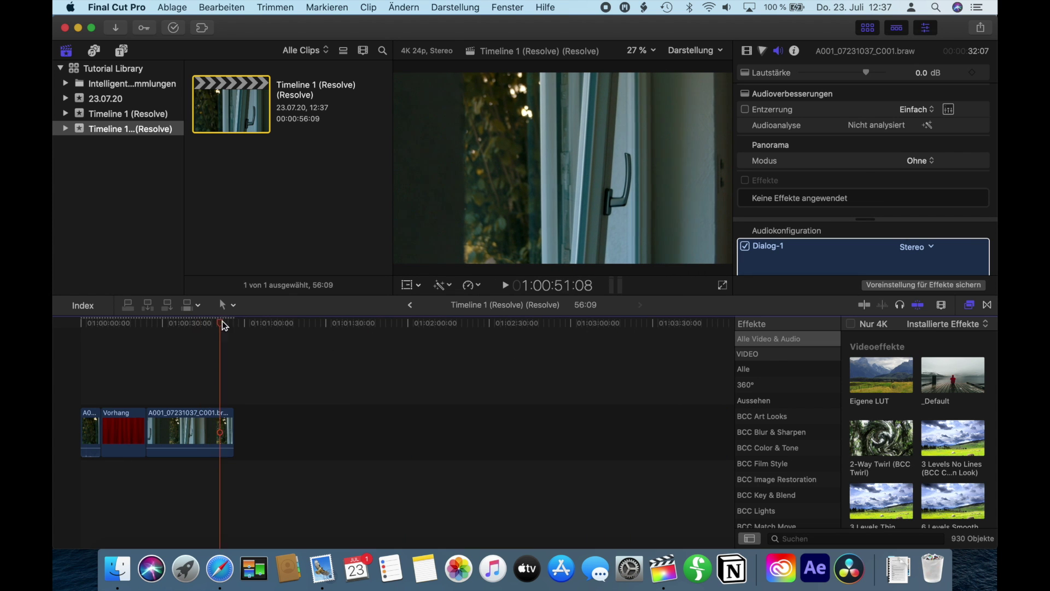
left_click_drag(222, 324, 71, 323)
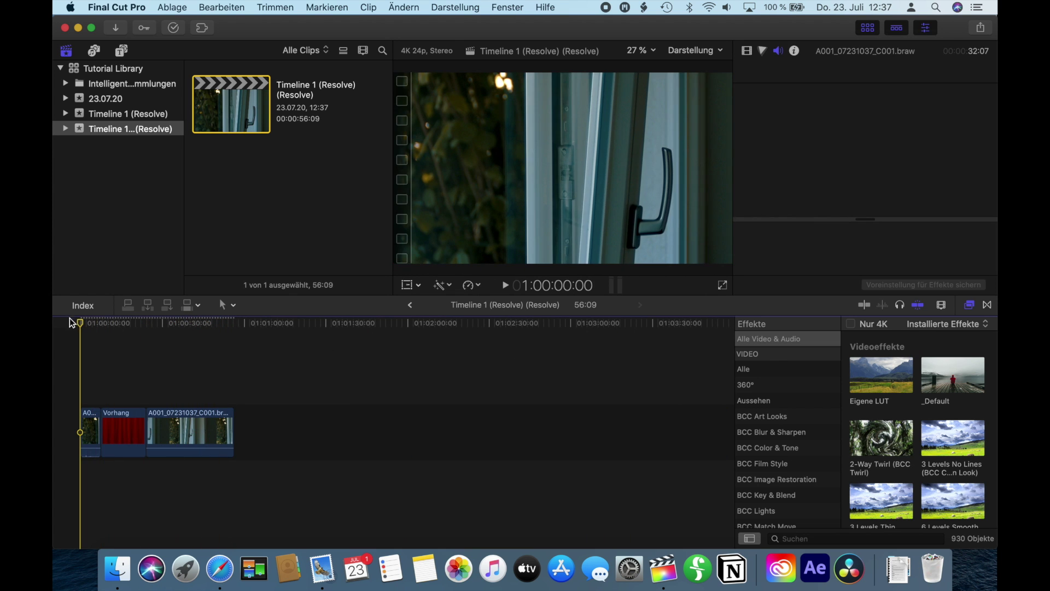
key("space")
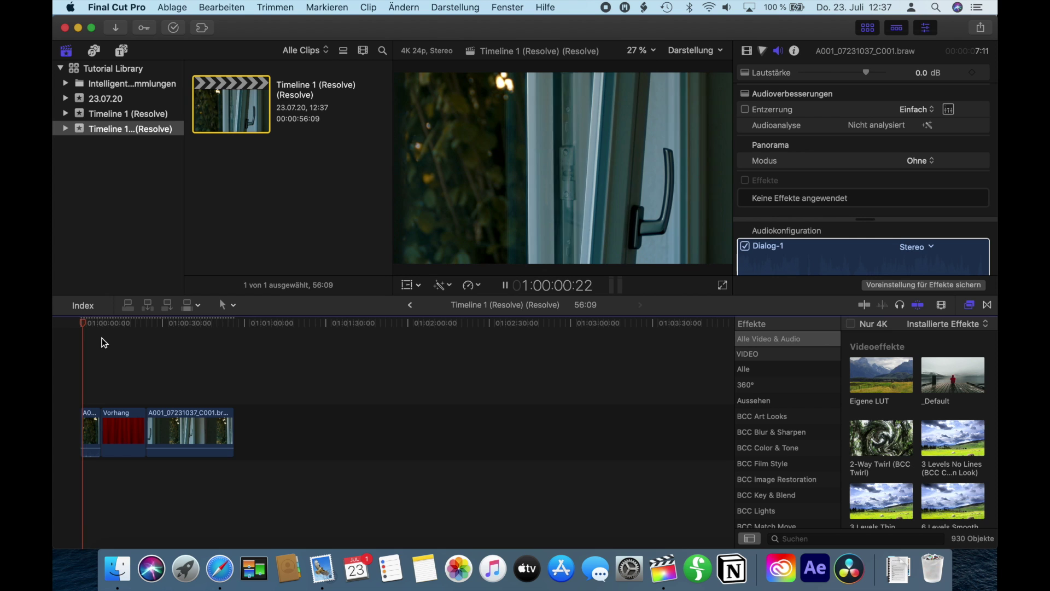